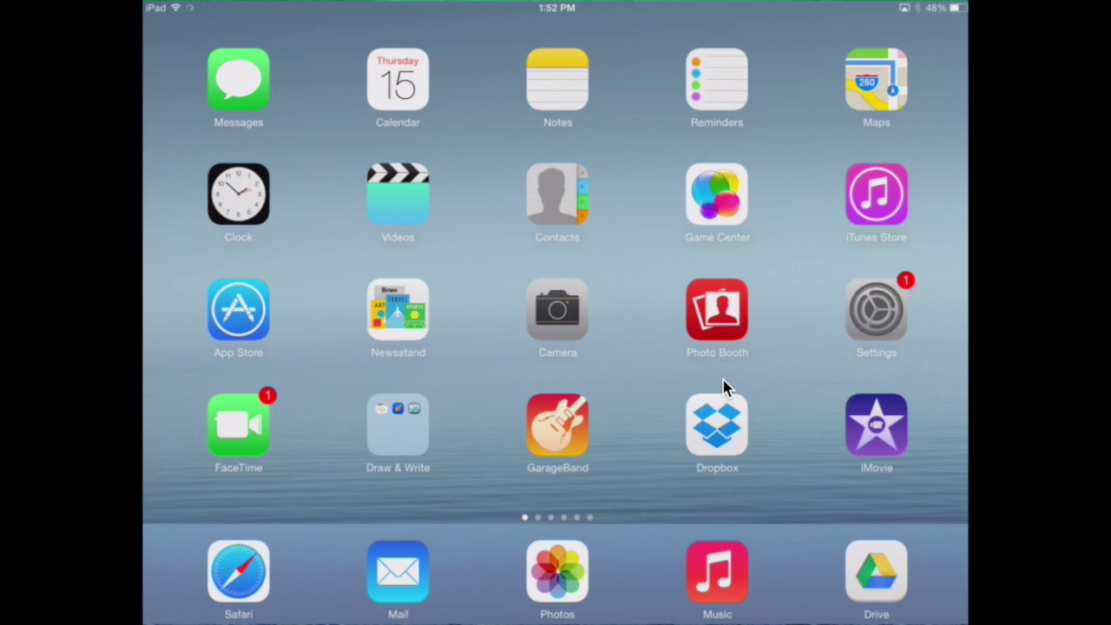
Sign in to Dropbox with the stored credentials and enable Camera Upload.
click(724, 386)
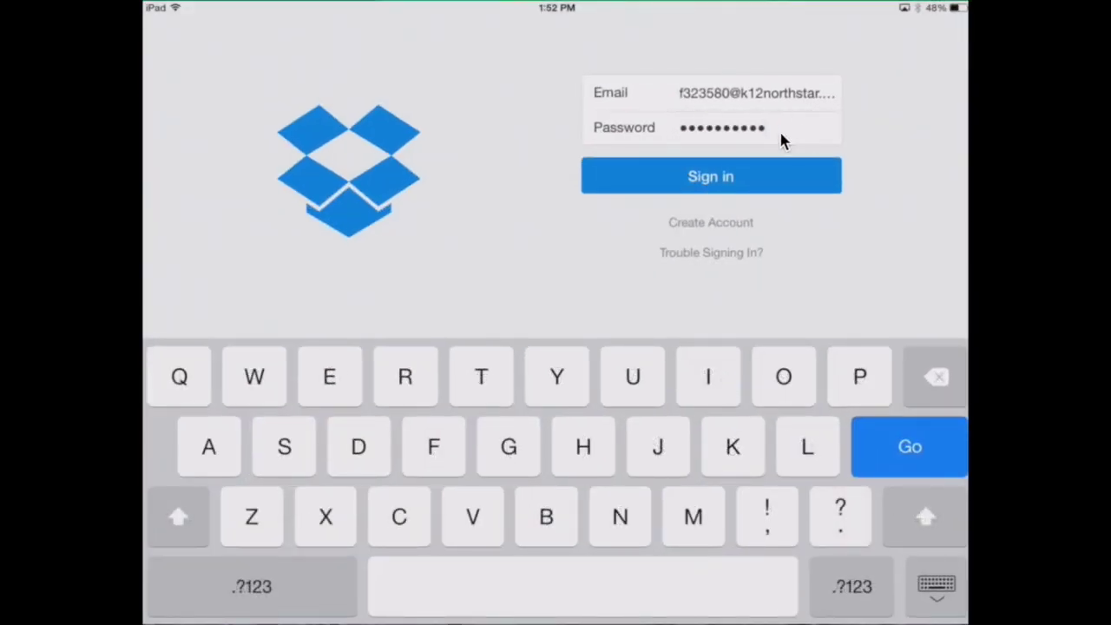
click(829, 154)
text(9)
key(Return)
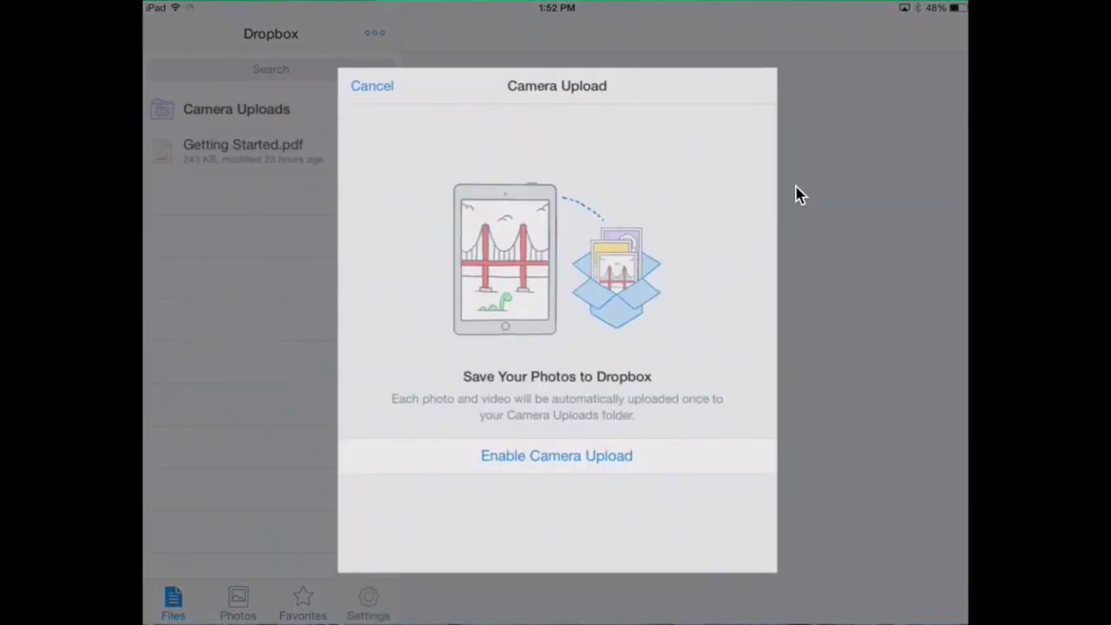
click(612, 453)
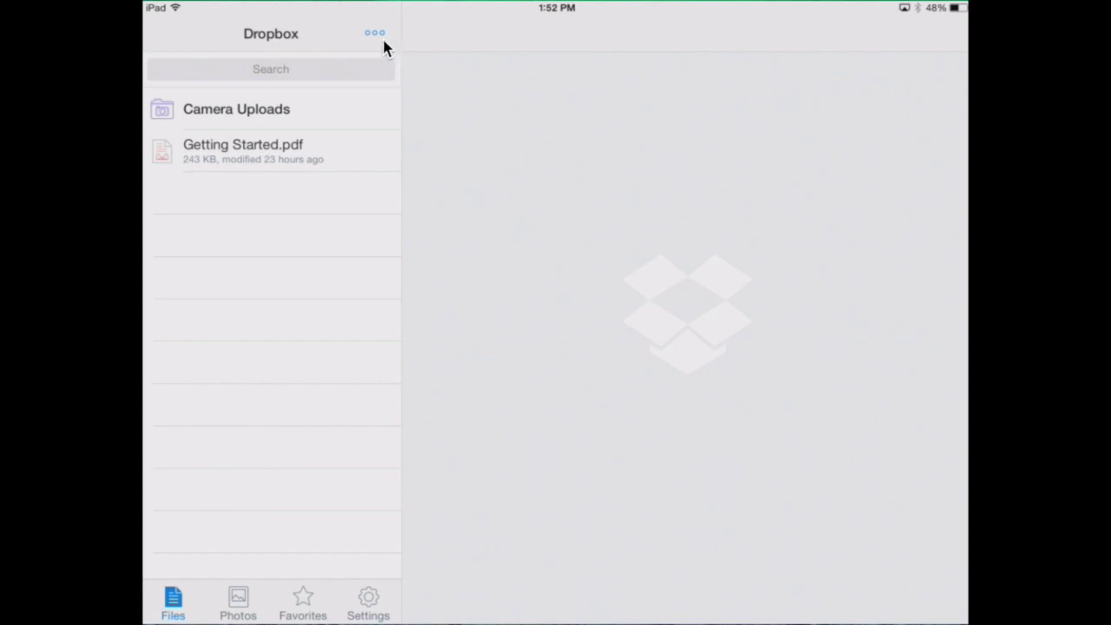
Create a new folder named 'Ocean Tours Inc.' from the ••• menu.
click(382, 40)
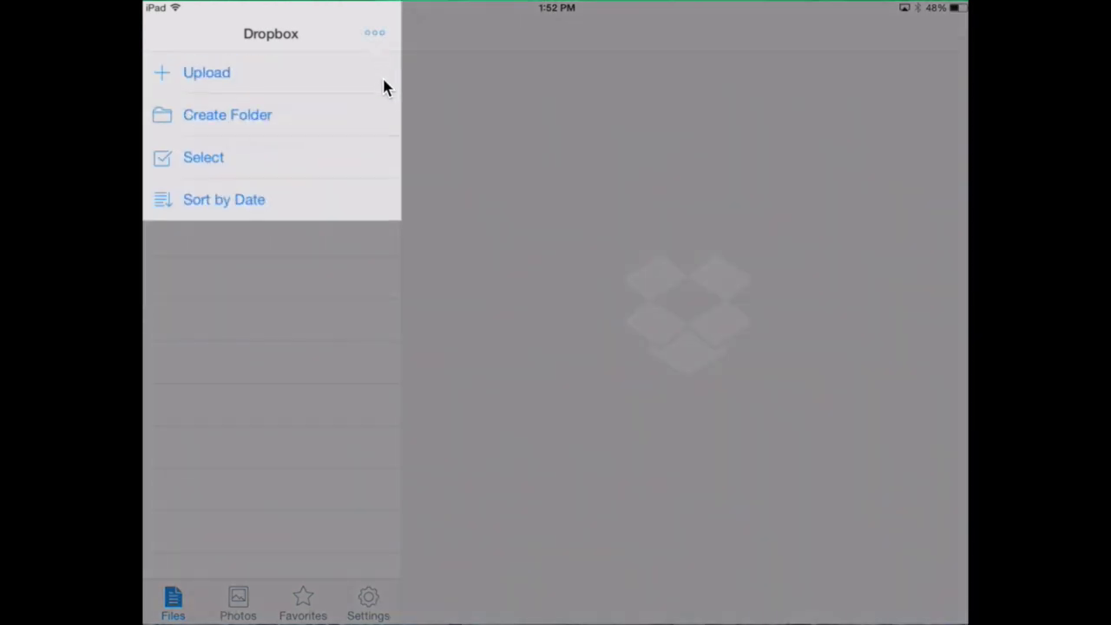
click(279, 113)
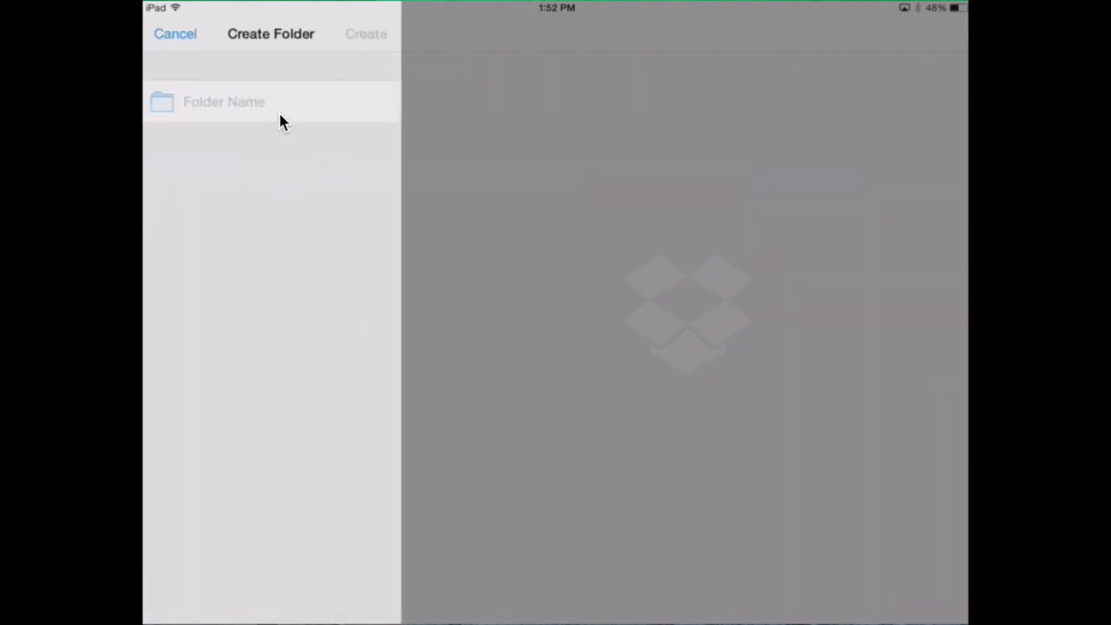
text(Ocean Tour)
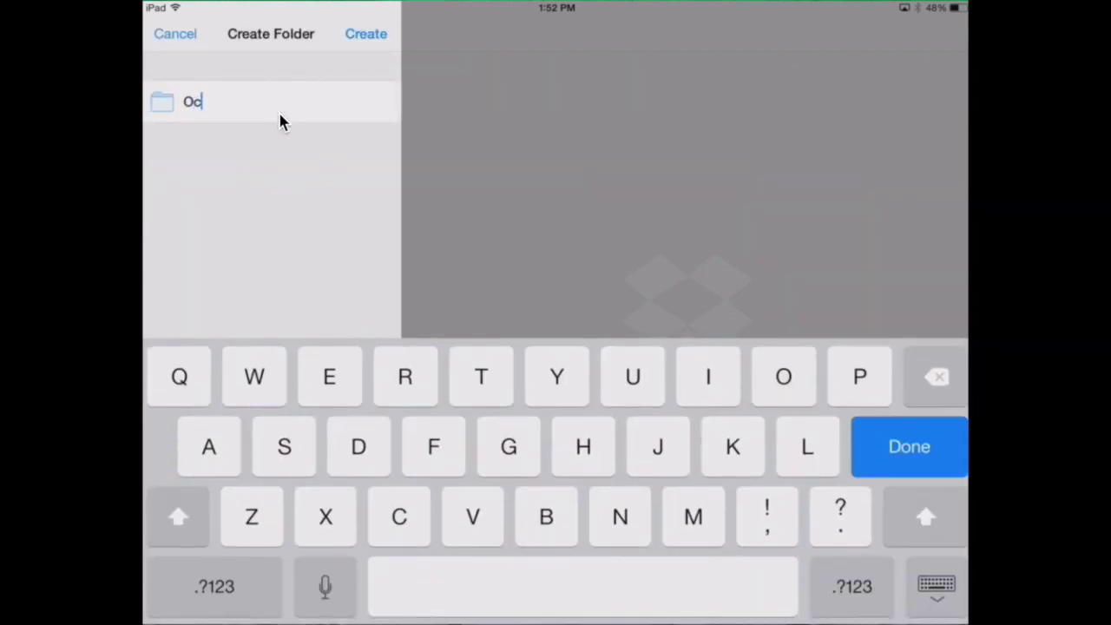
text(s Inc.)
click(380, 40)
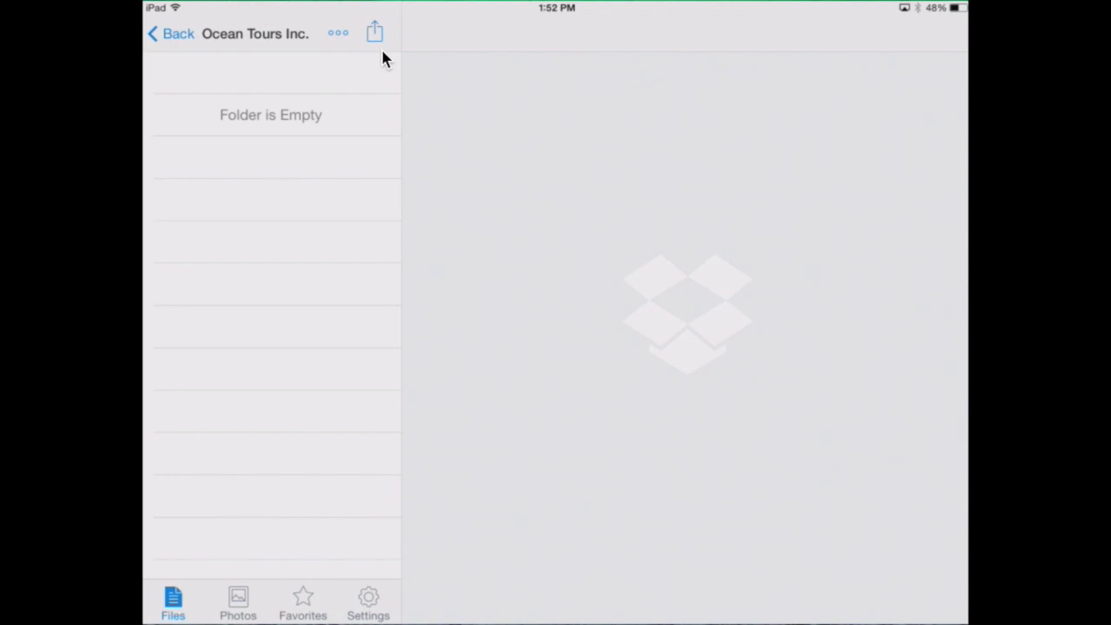
Open the Galapagos My Movie project in iMovie.
key(super)
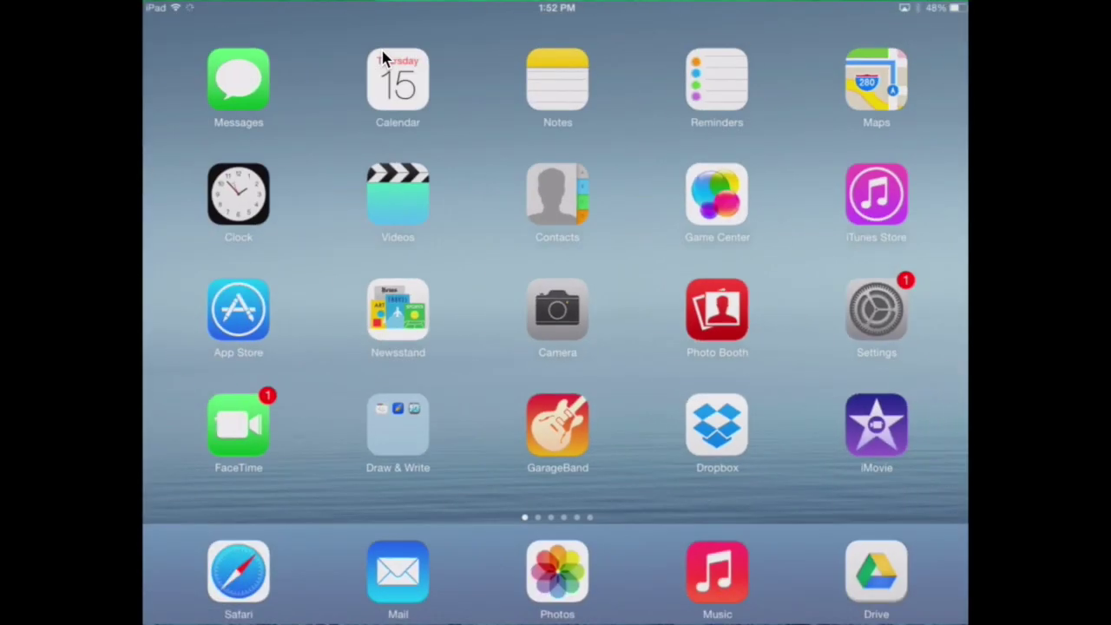
click(918, 441)
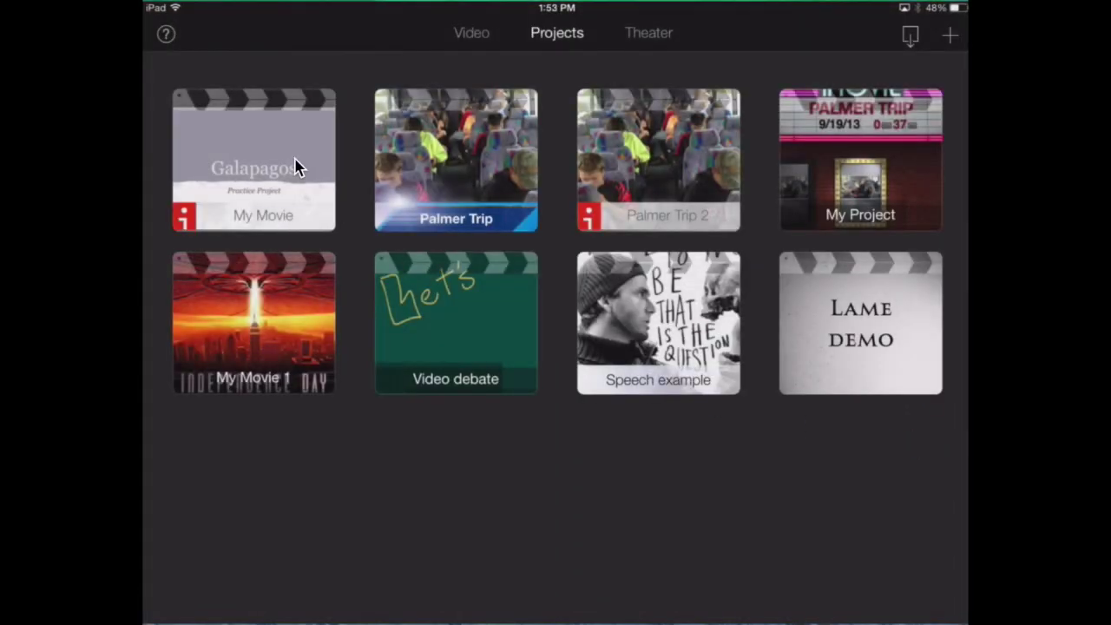
click(296, 167)
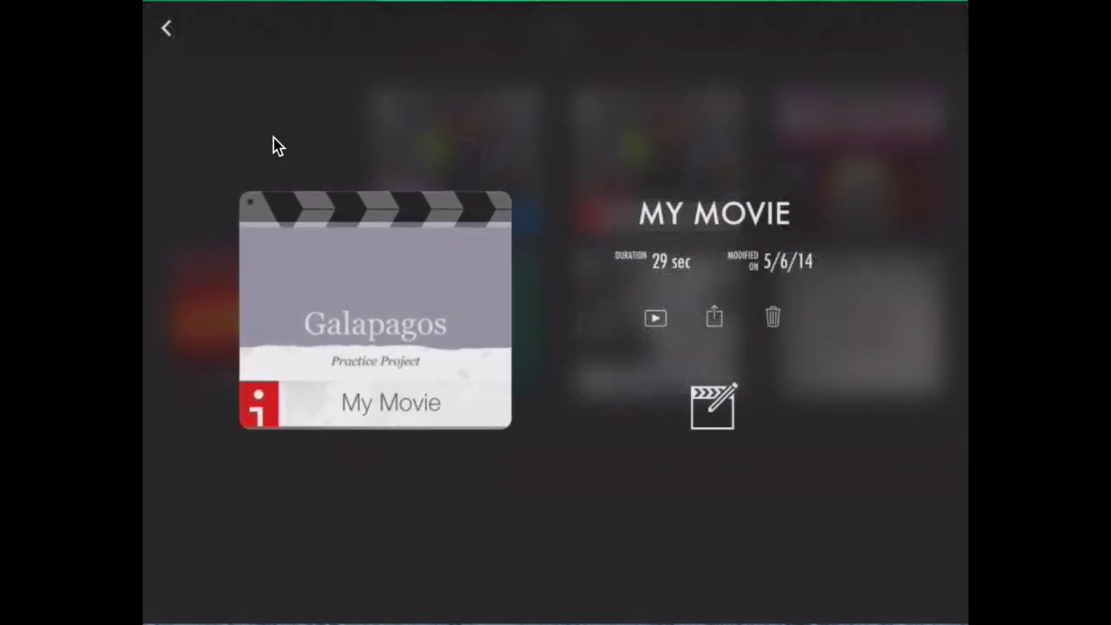
Save My Movie to the Camera Roll at Medium - 360p.
click(724, 335)
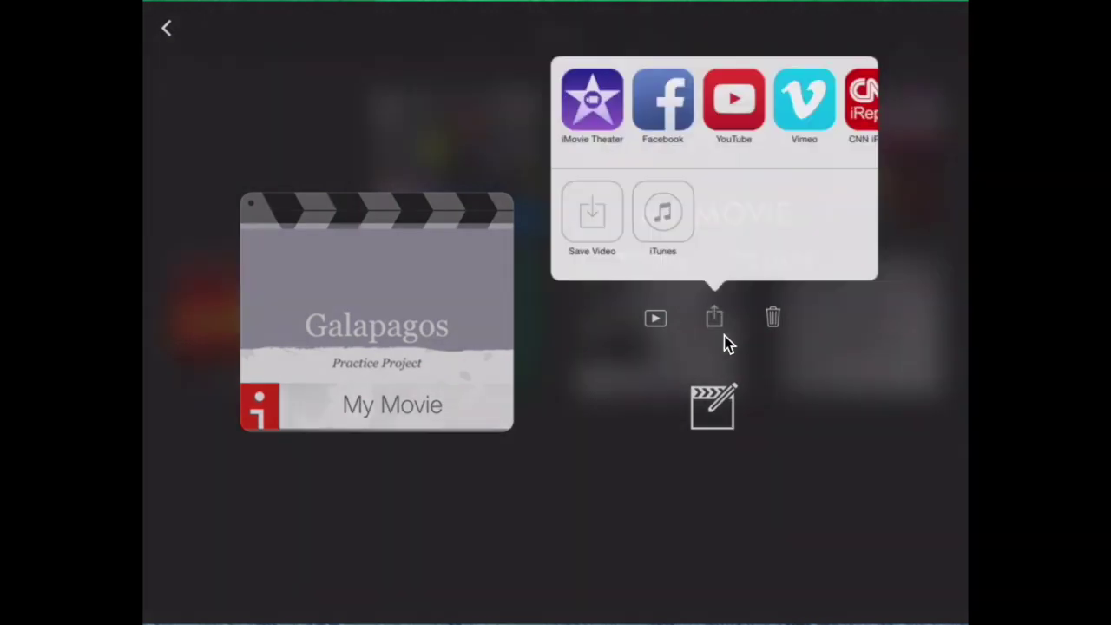
click(623, 246)
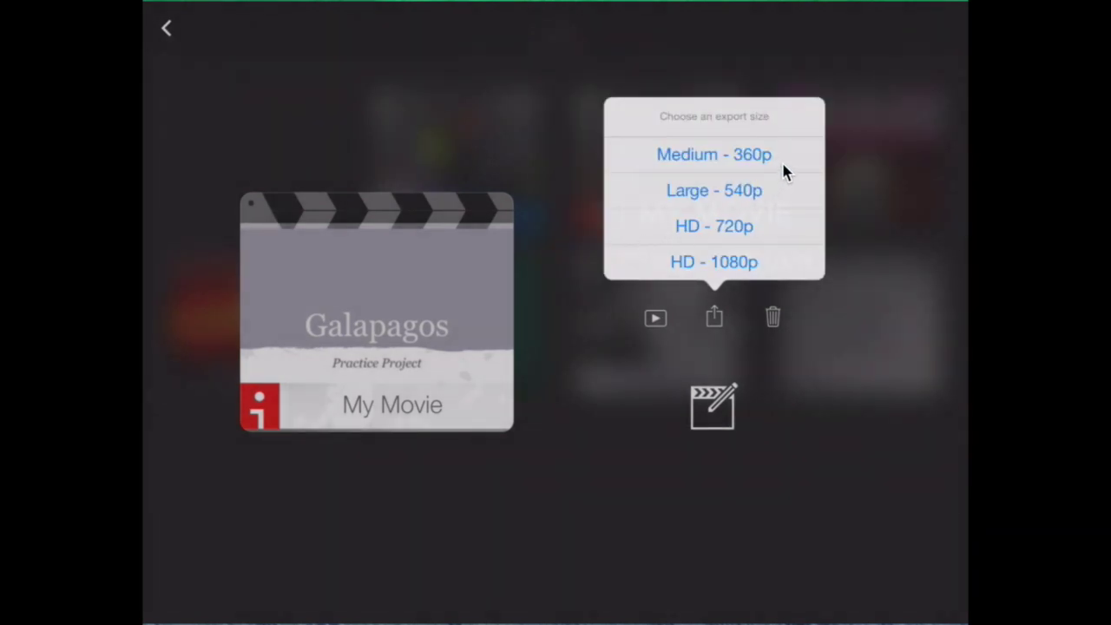
click(787, 160)
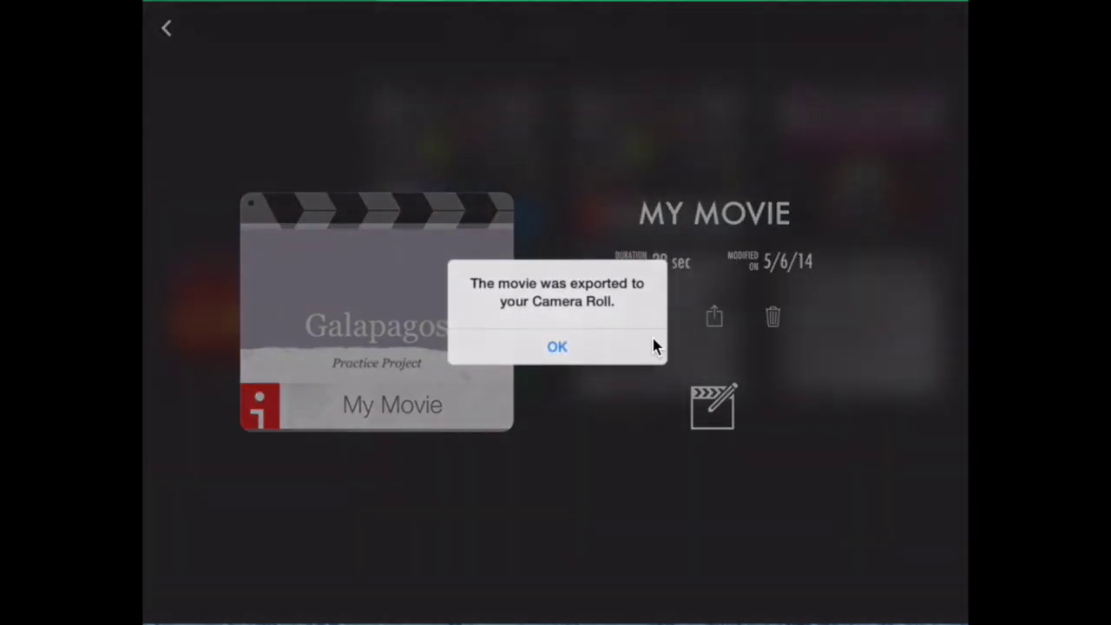
click(602, 363)
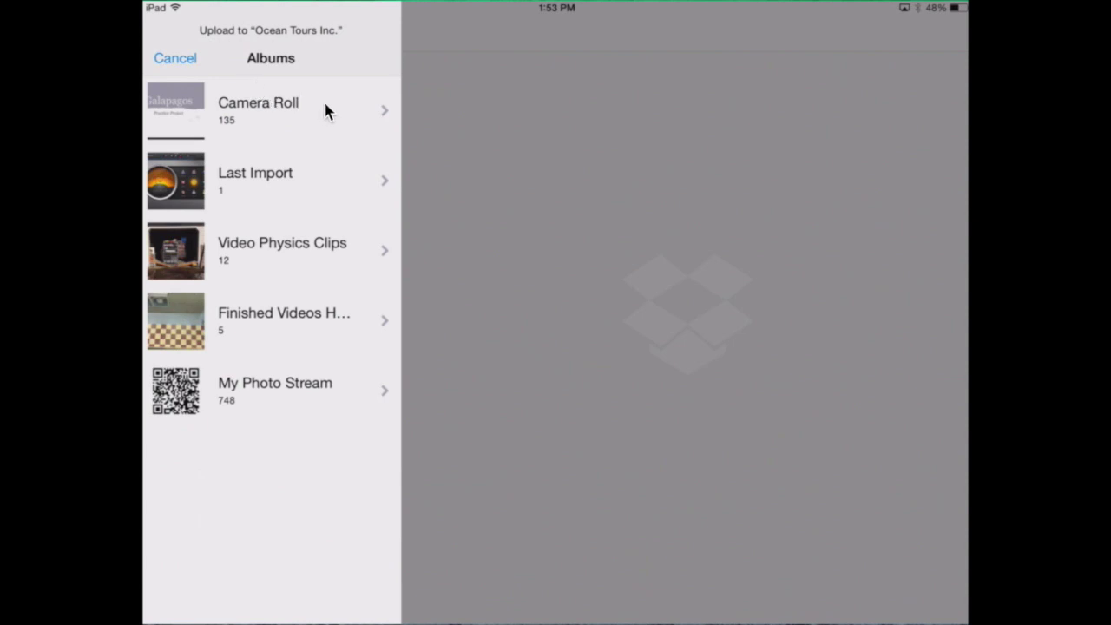
Upload the Galapagos video from the Camera Roll into Ocean Tours Inc.
click(326, 104)
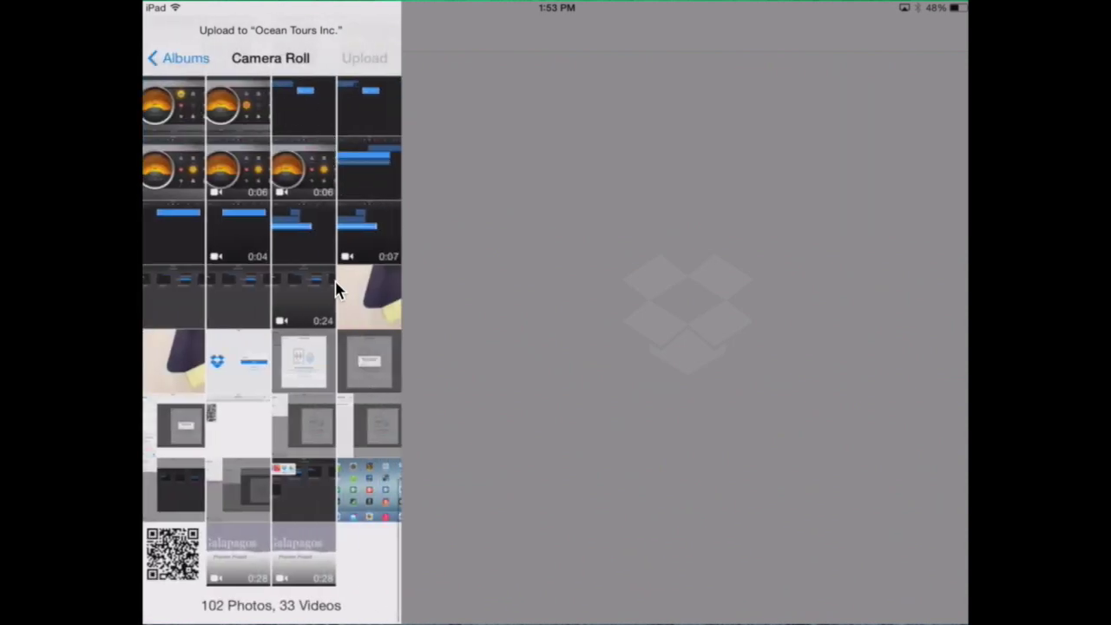
click(328, 557)
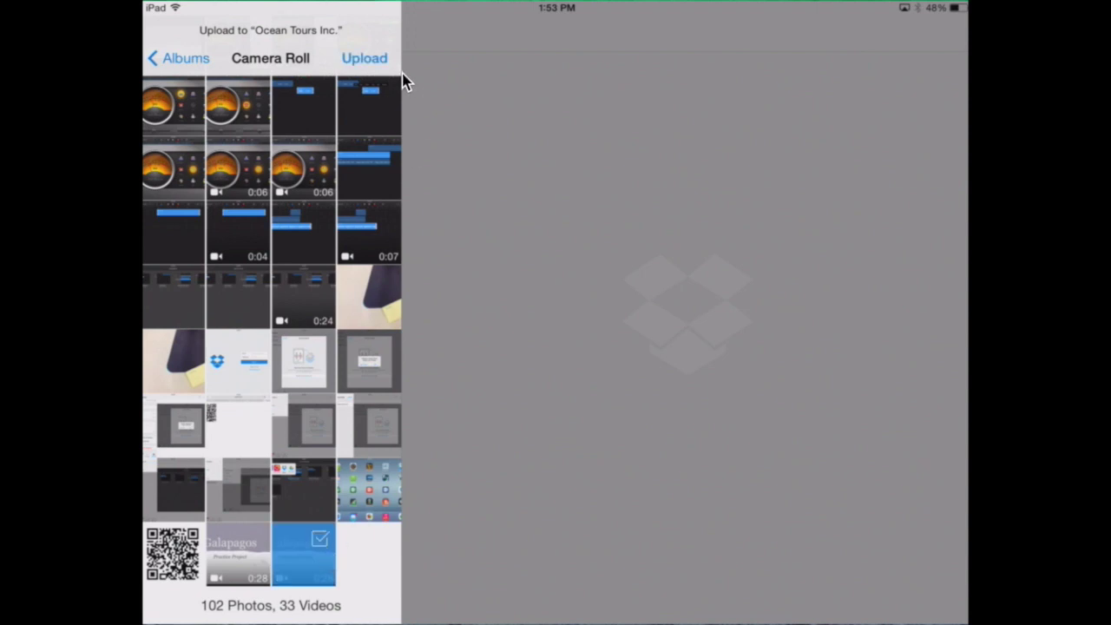
click(398, 68)
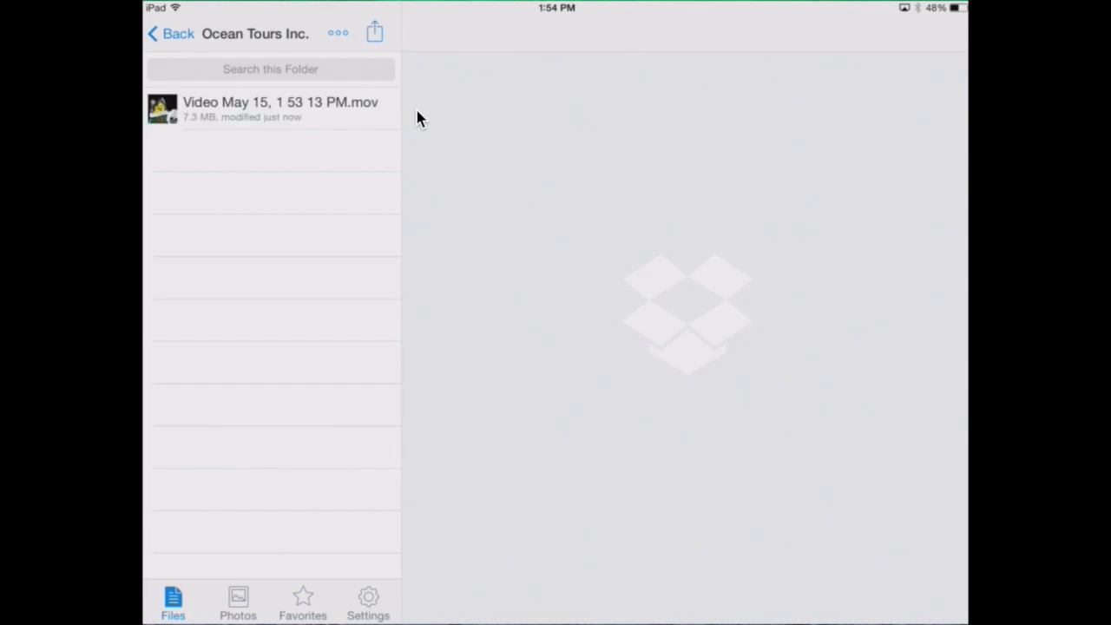
key(Home)
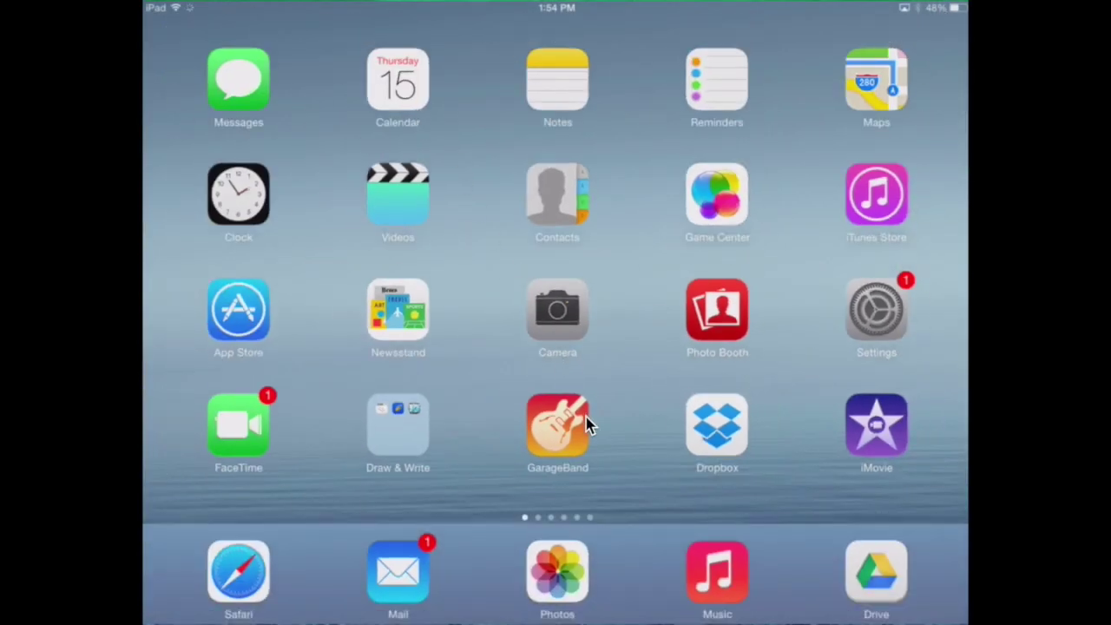
Open GarageBand, select the Ocean Podcast 2 song and show its share options.
click(587, 423)
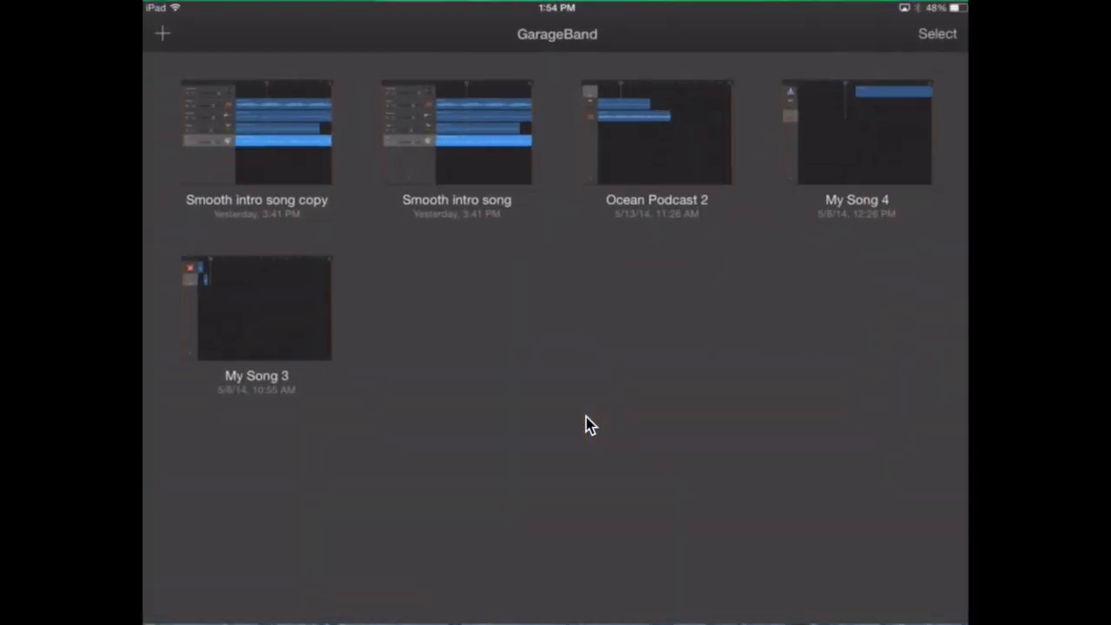
click(961, 41)
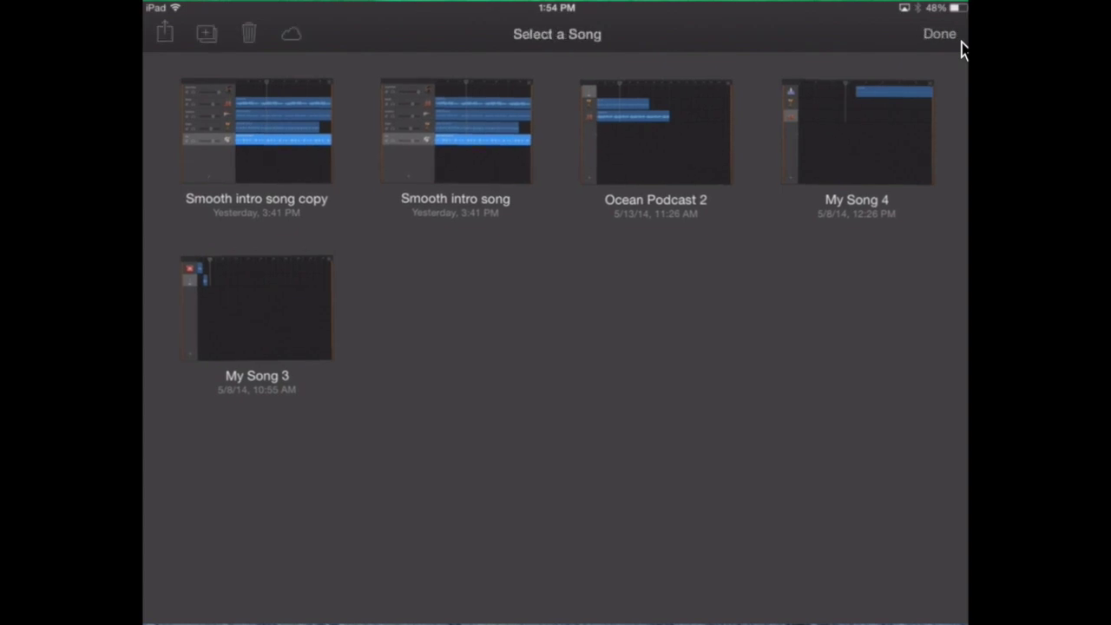
click(708, 133)
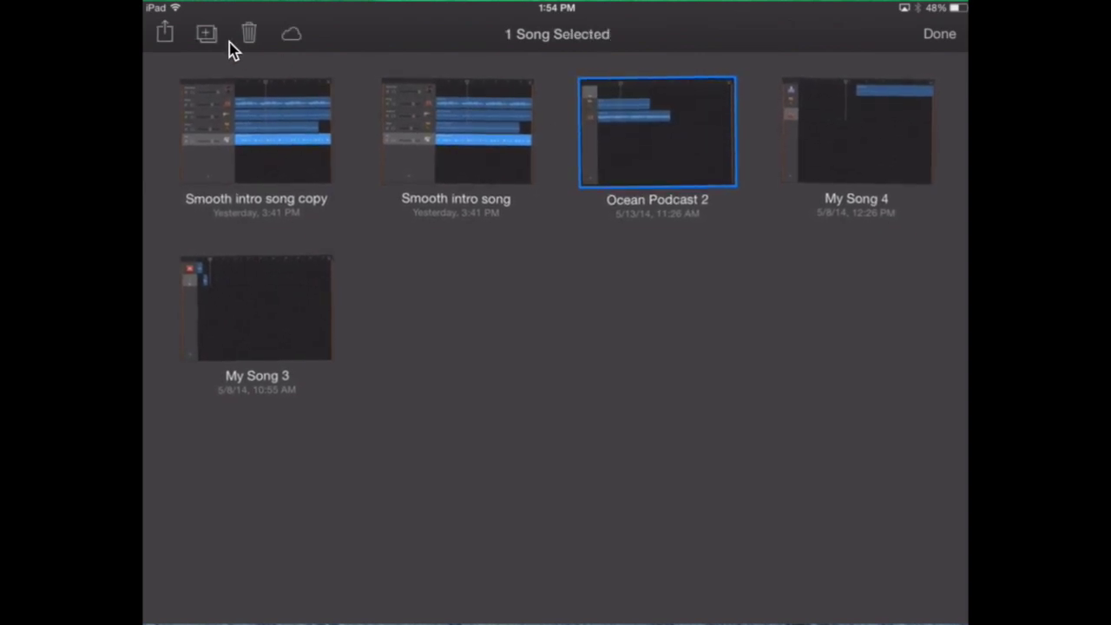
click(165, 34)
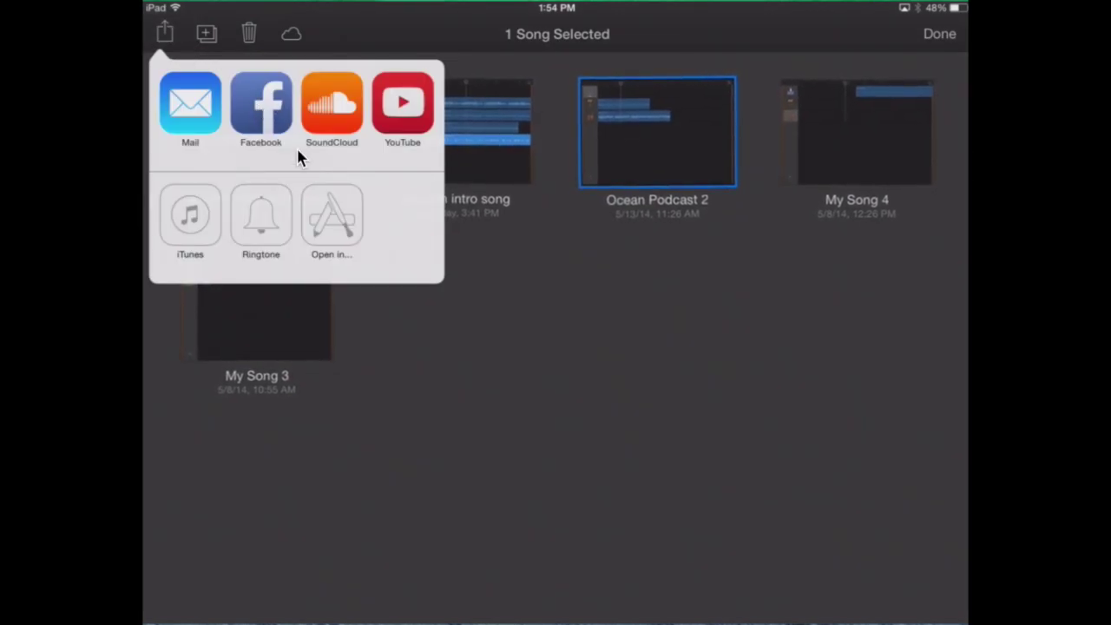
Export Ocean Podcast 2 at Medium Quality and open it in Dropbox.
click(356, 209)
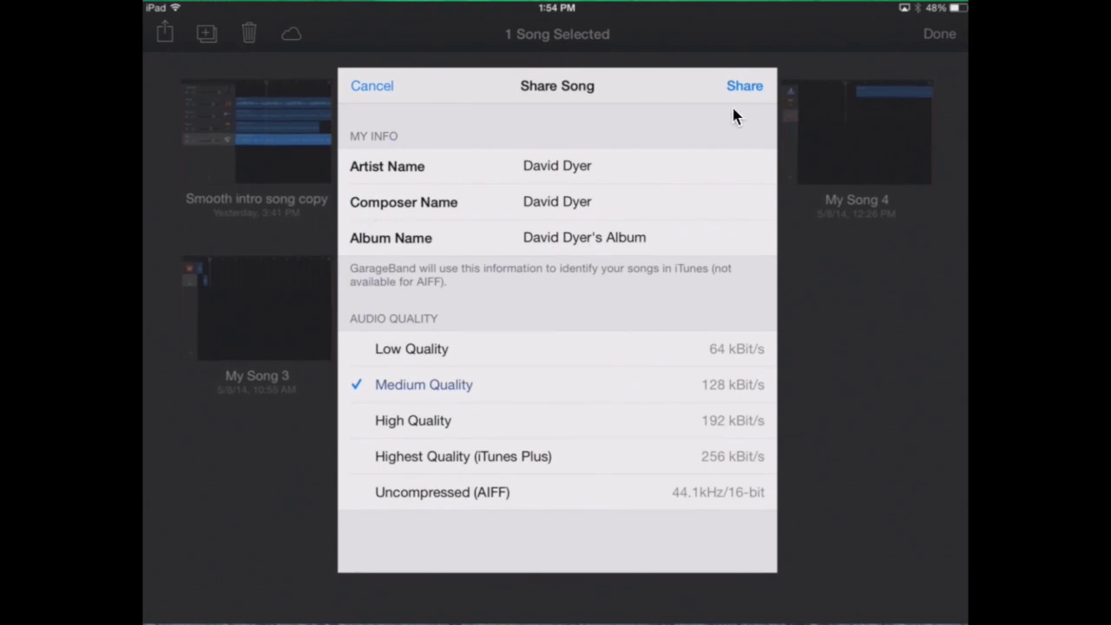
click(755, 97)
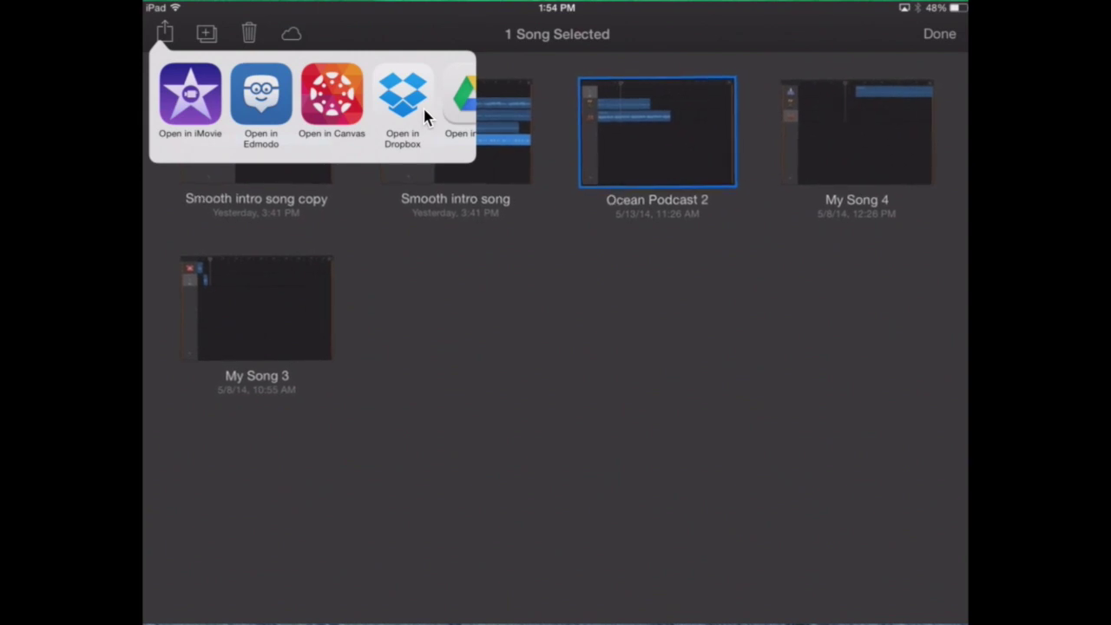
click(403, 96)
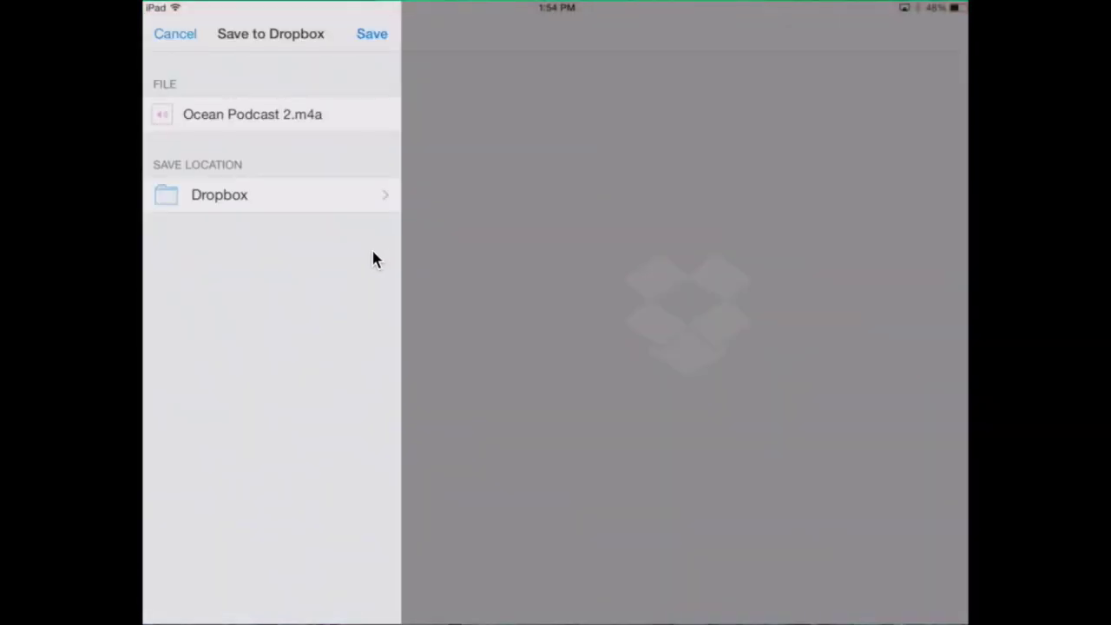
Save Ocean Podcast 2.m4a into the Ocean Tours Inc. Dropbox folder.
click(286, 208)
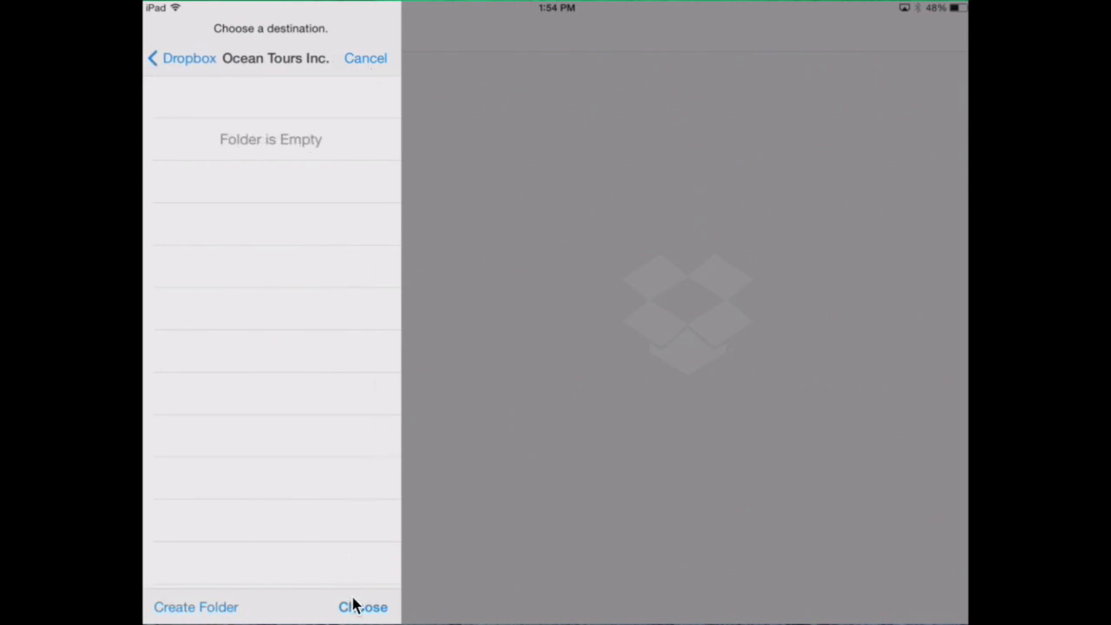
click(385, 613)
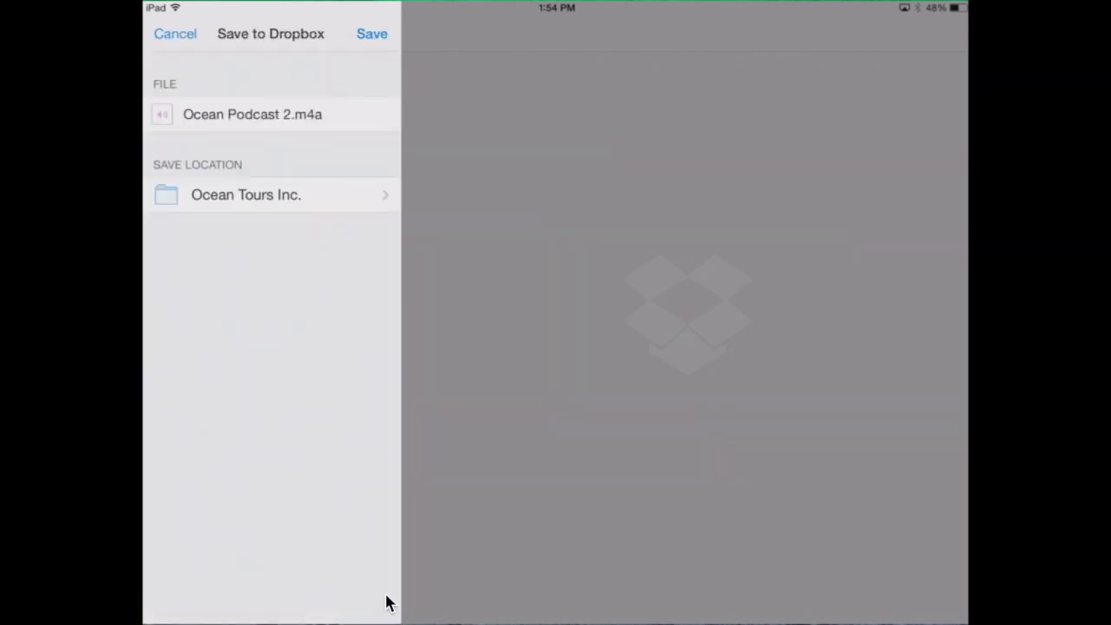
click(389, 40)
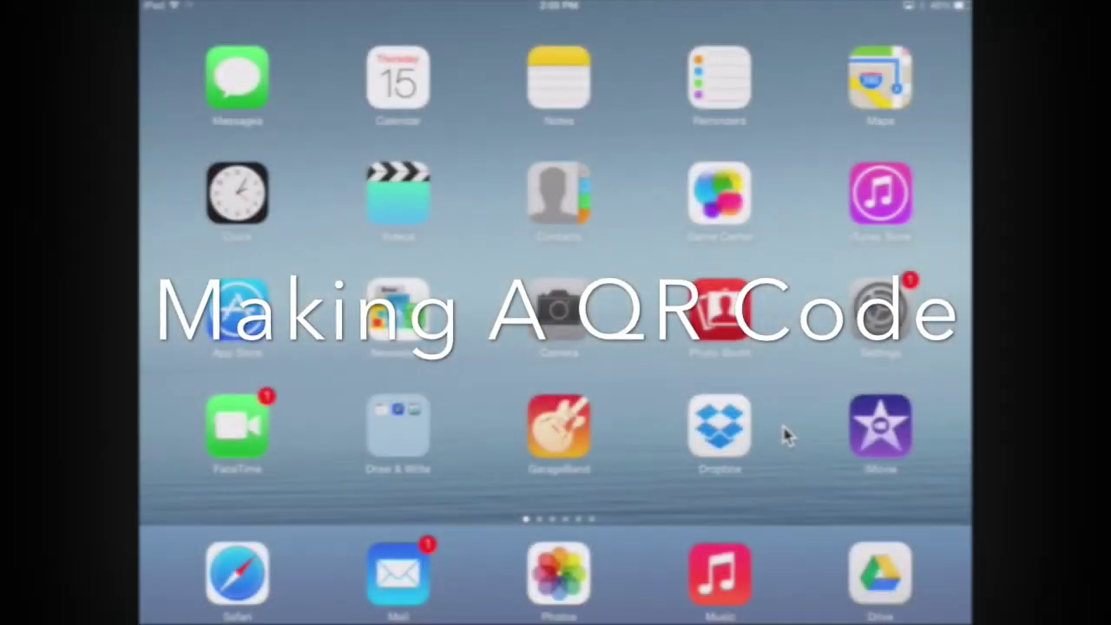
Preview the Video May 15 movie and Ocean Podcast 2.m4a in Ocean Tours Inc.
click(748, 426)
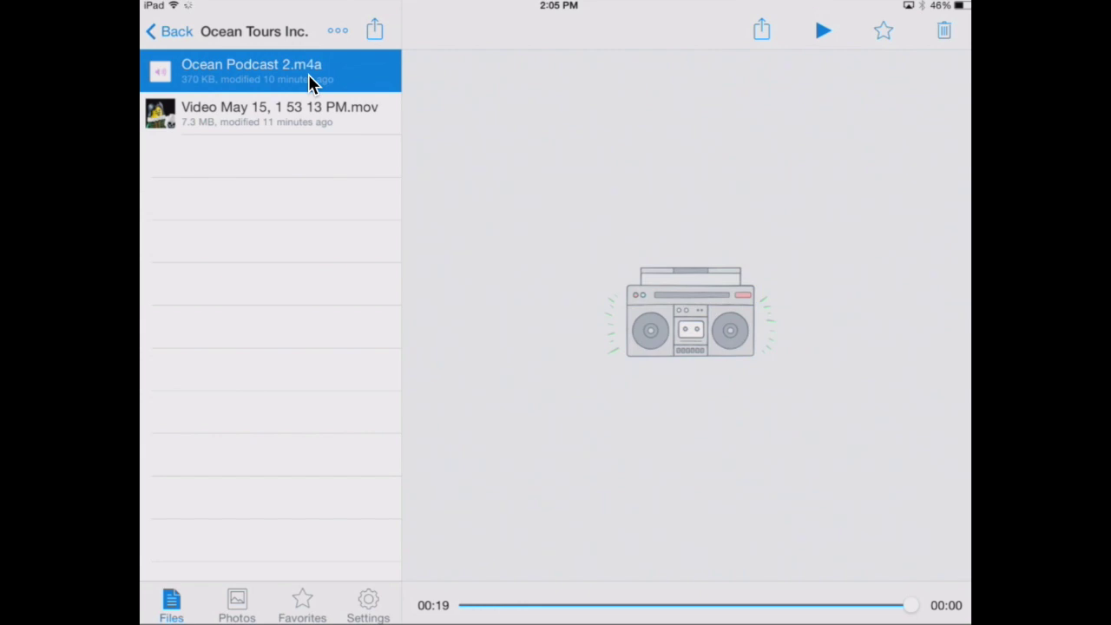
click(314, 125)
click(325, 120)
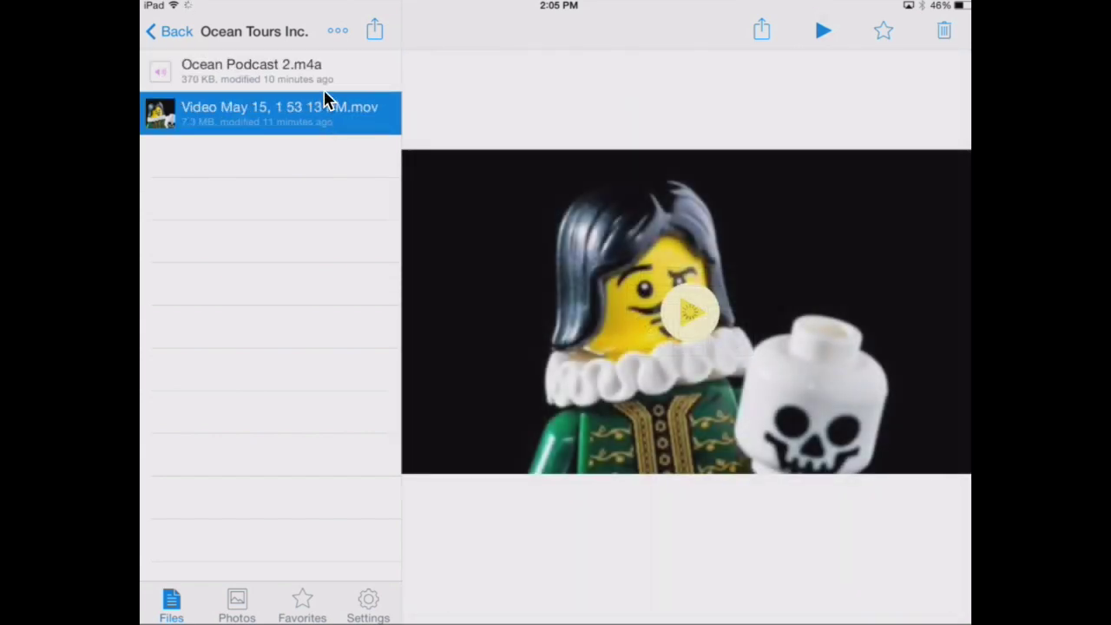
click(330, 80)
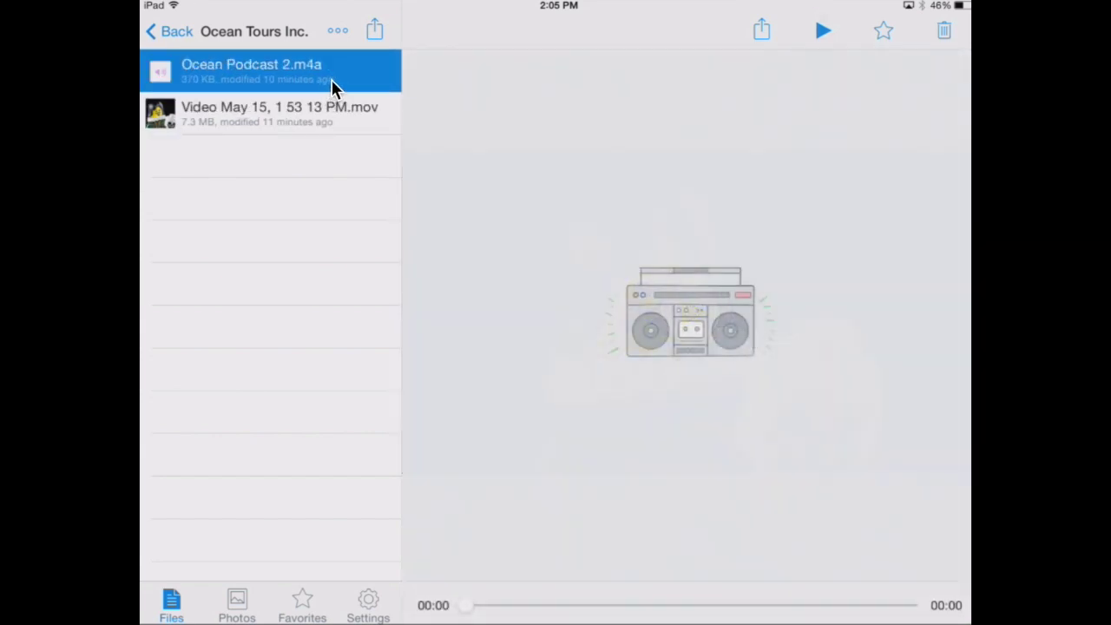
Copy the Ocean Tours Inc. share link and return to the home screen.
click(375, 33)
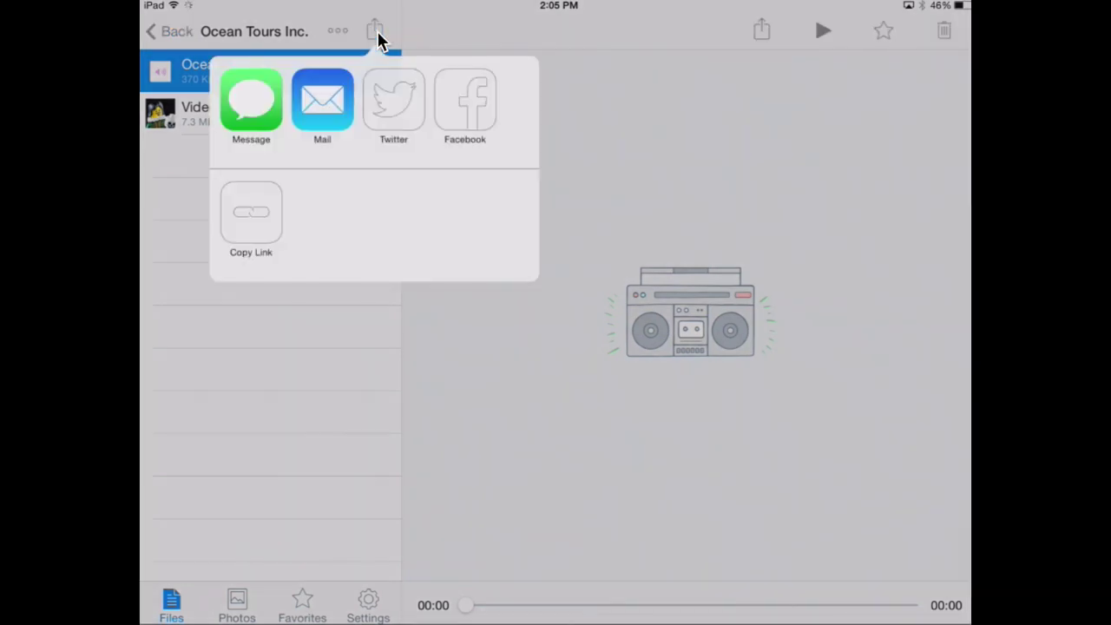
click(274, 214)
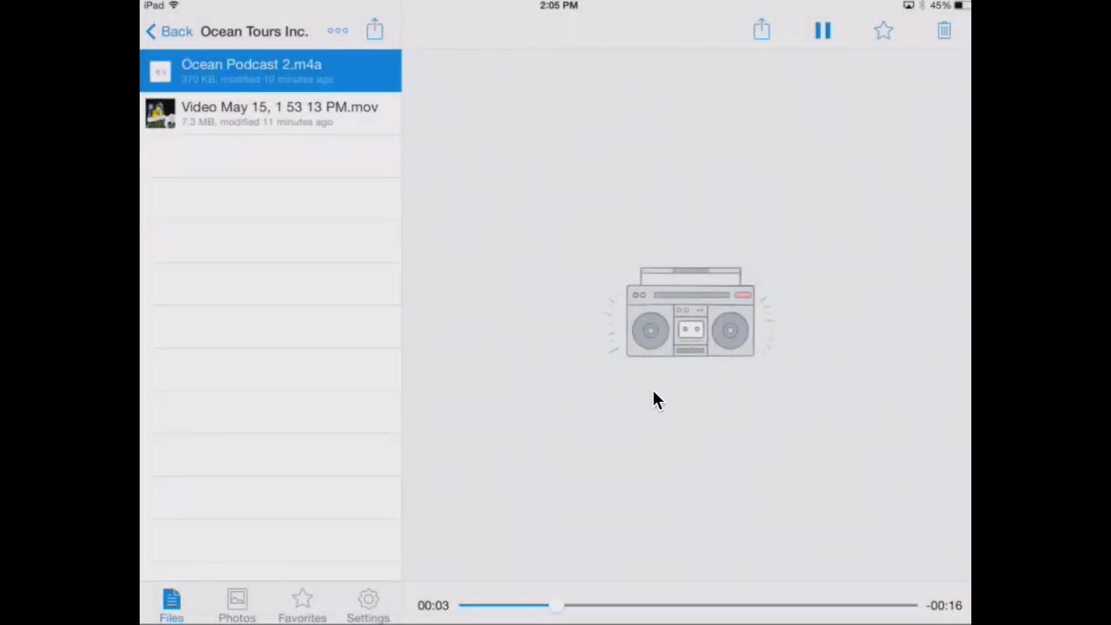
key(super+shift+h)
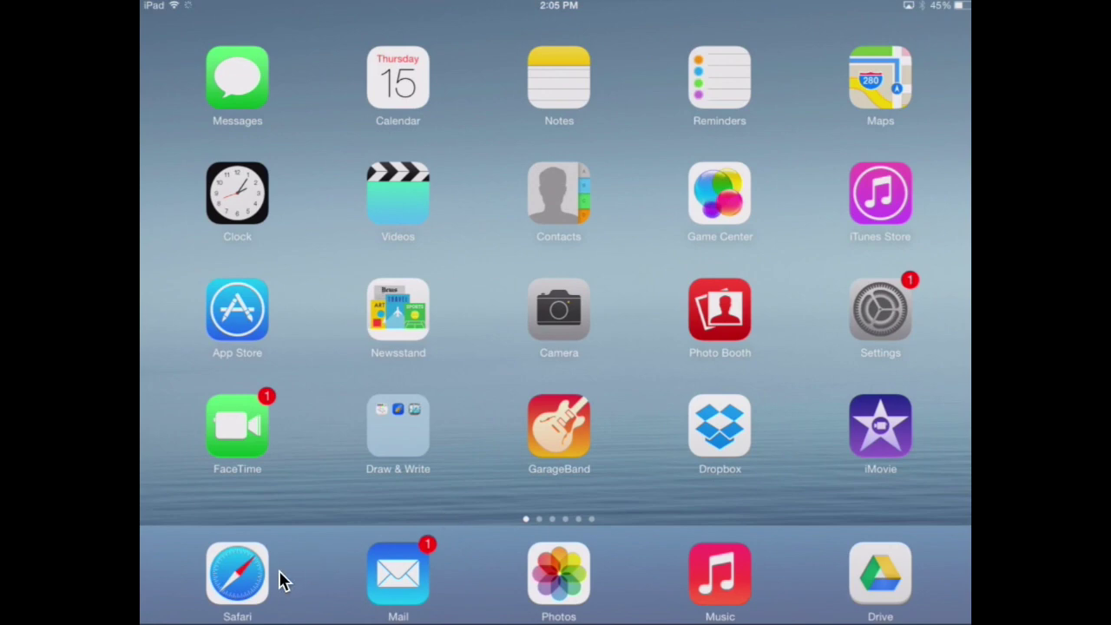
click(270, 583)
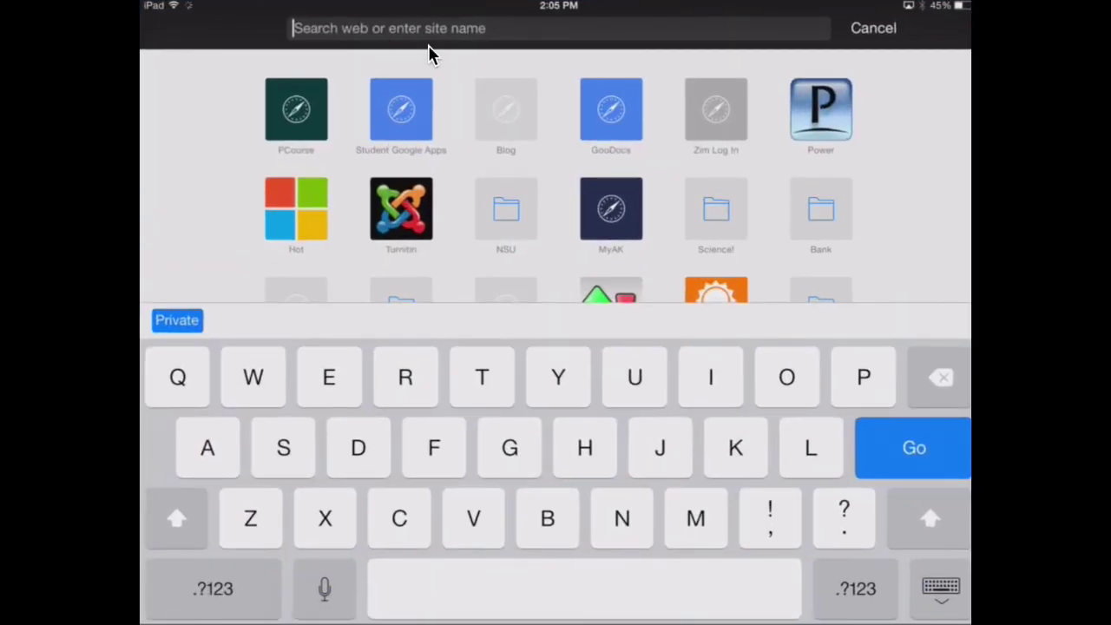
Enter qrstuff.com in Safari's address bar.
text(qrs)
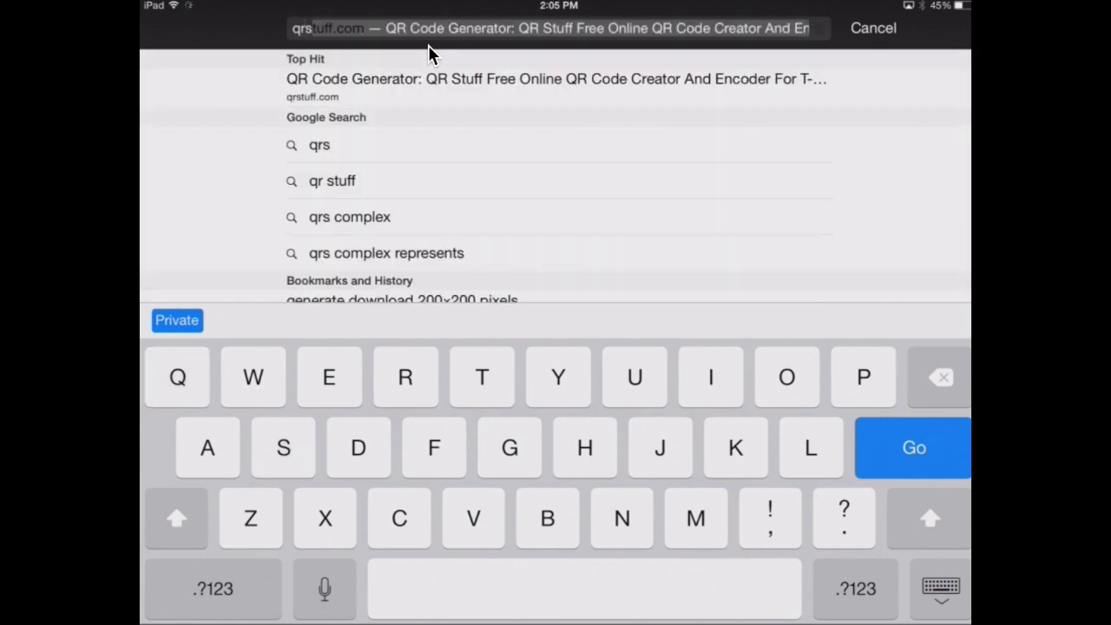
text(tuff)
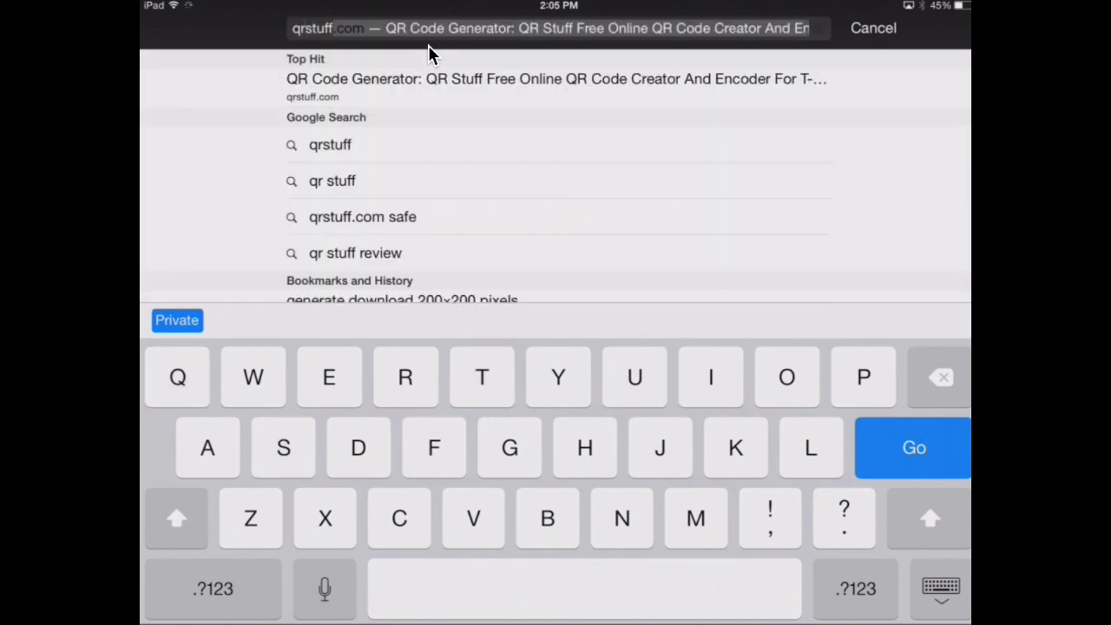
text(.com)
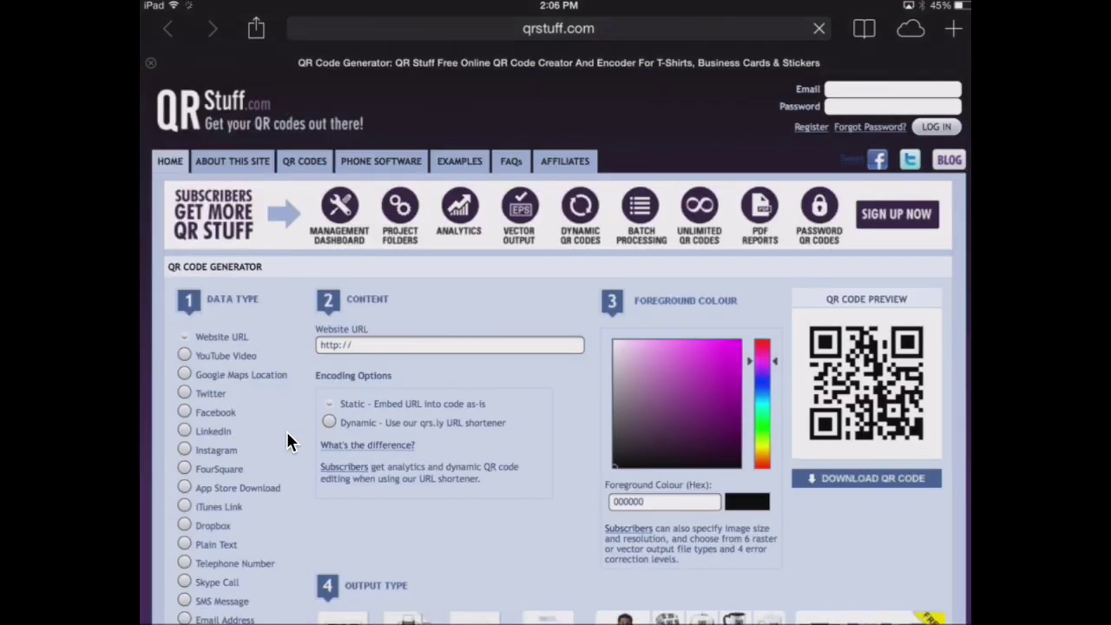
Choose Dropbox as the QR code data type and paste the copied share link.
scroll(289, 441, down, 5)
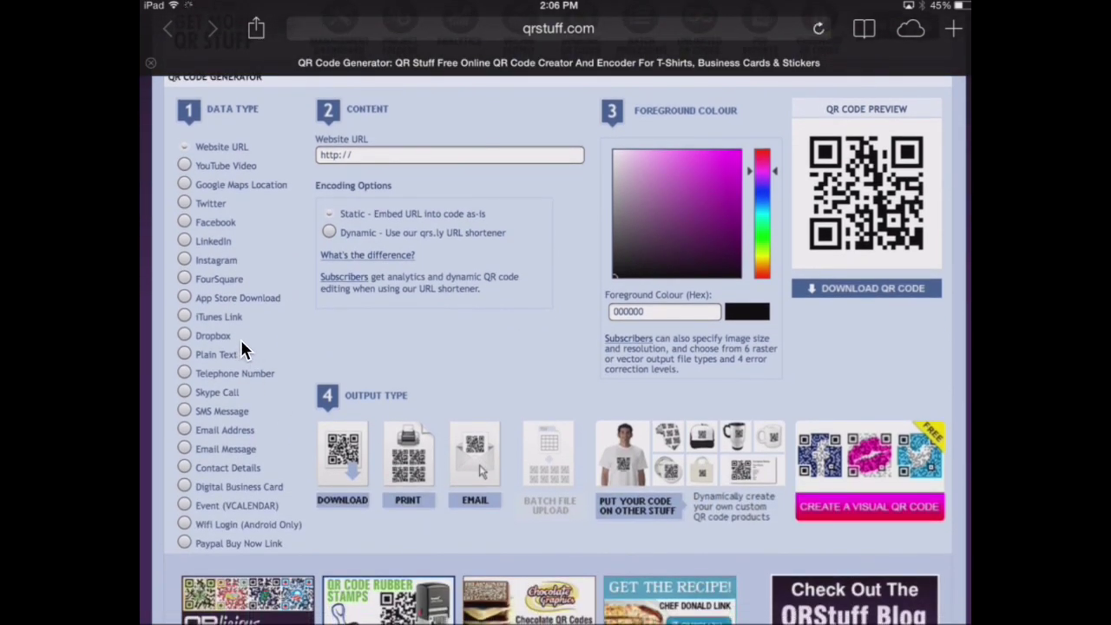
click(241, 340)
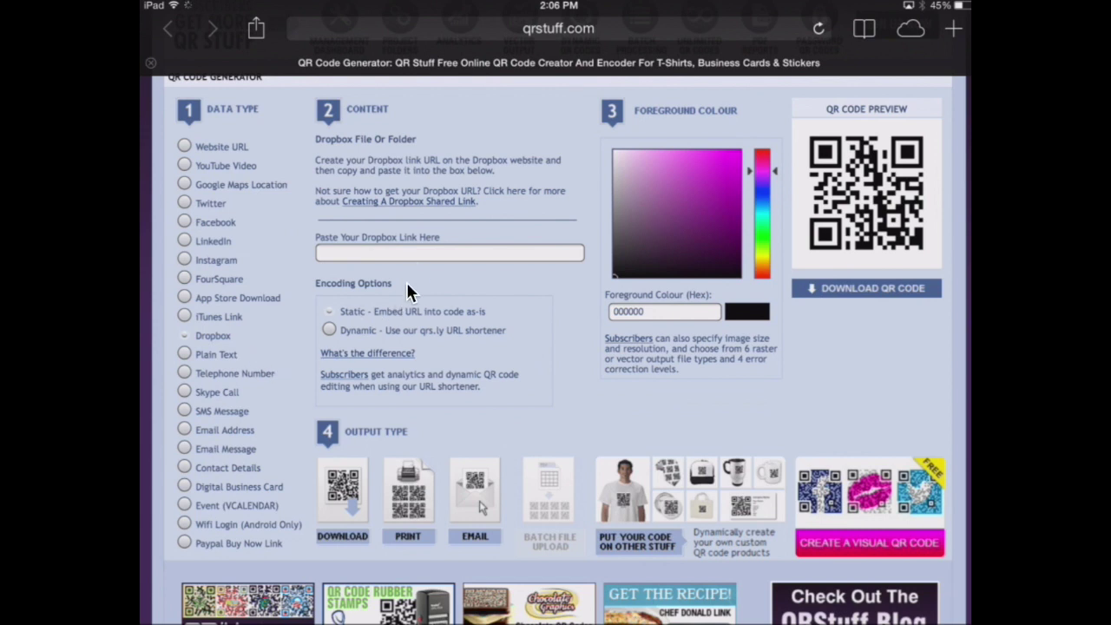
click(421, 253)
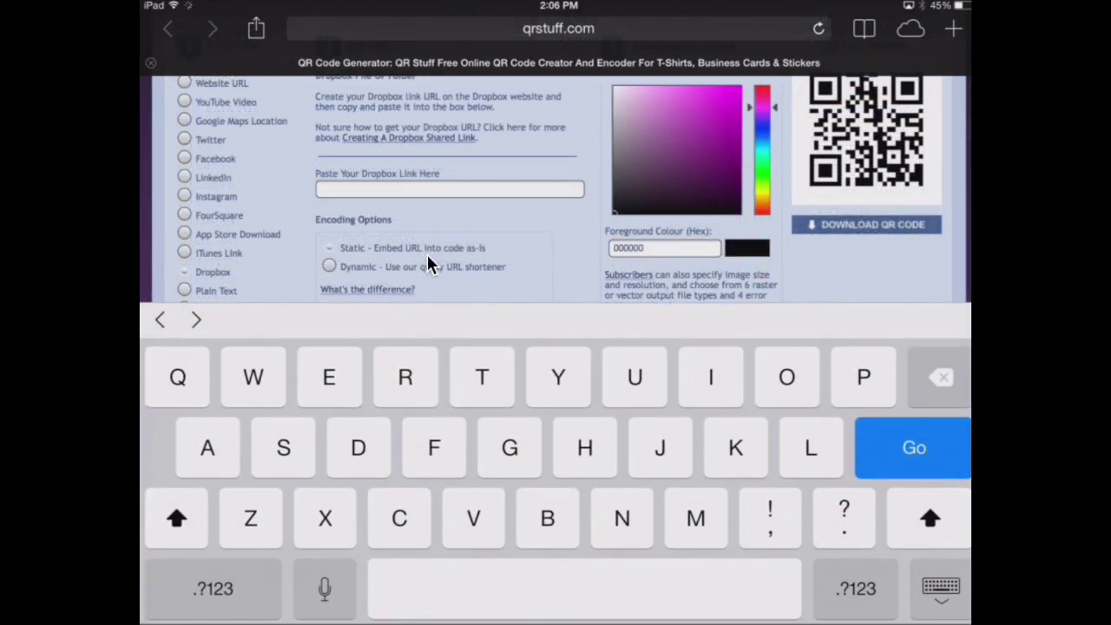
click(321, 190)
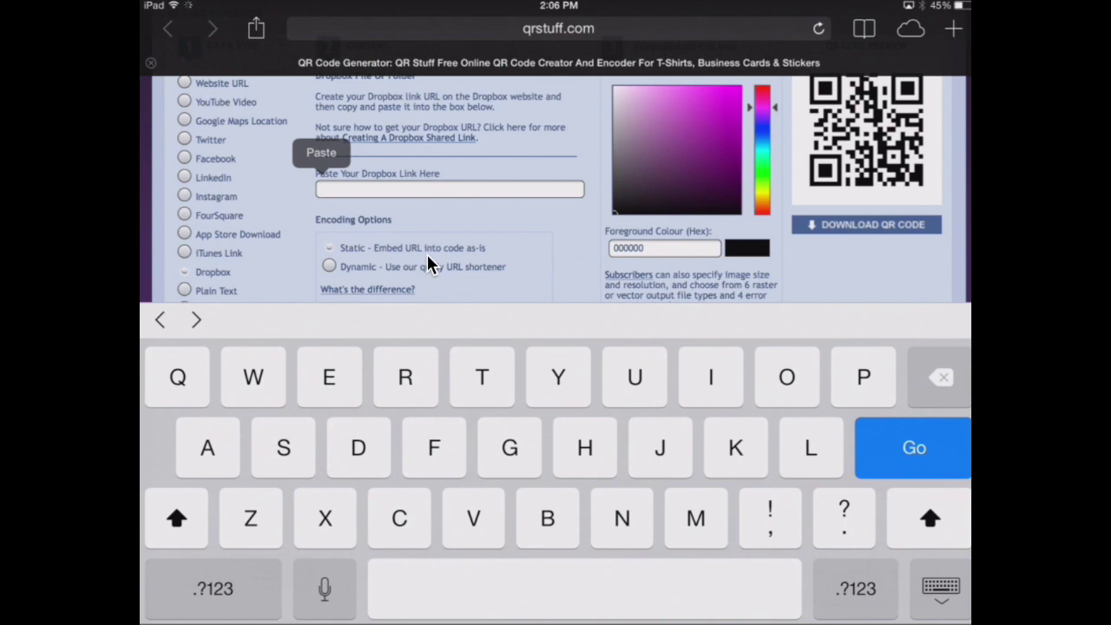
click(321, 152)
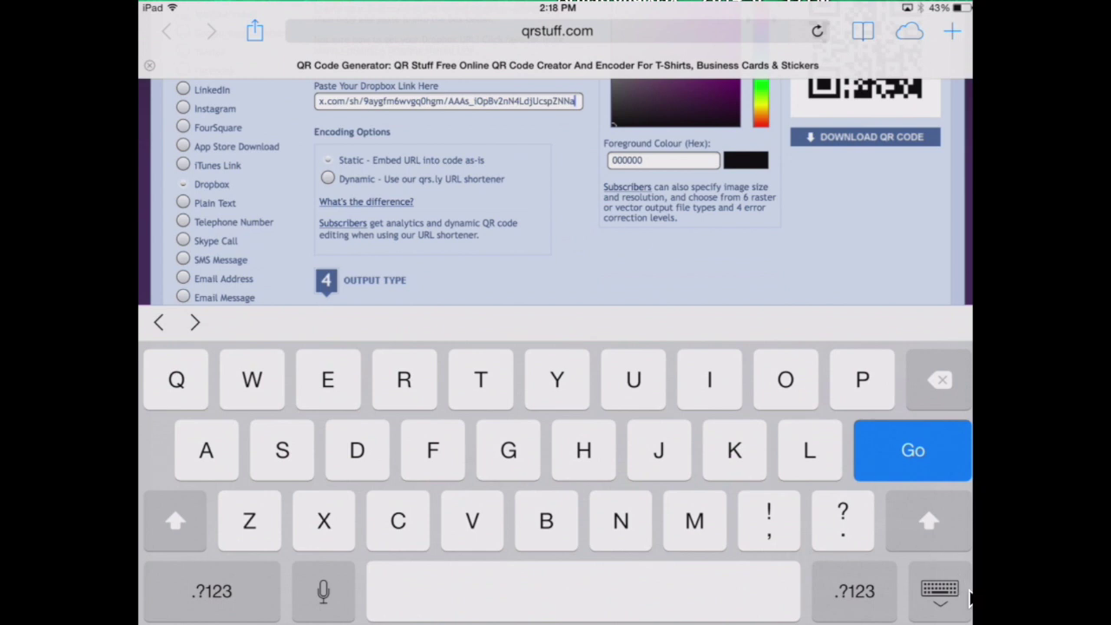
click(966, 599)
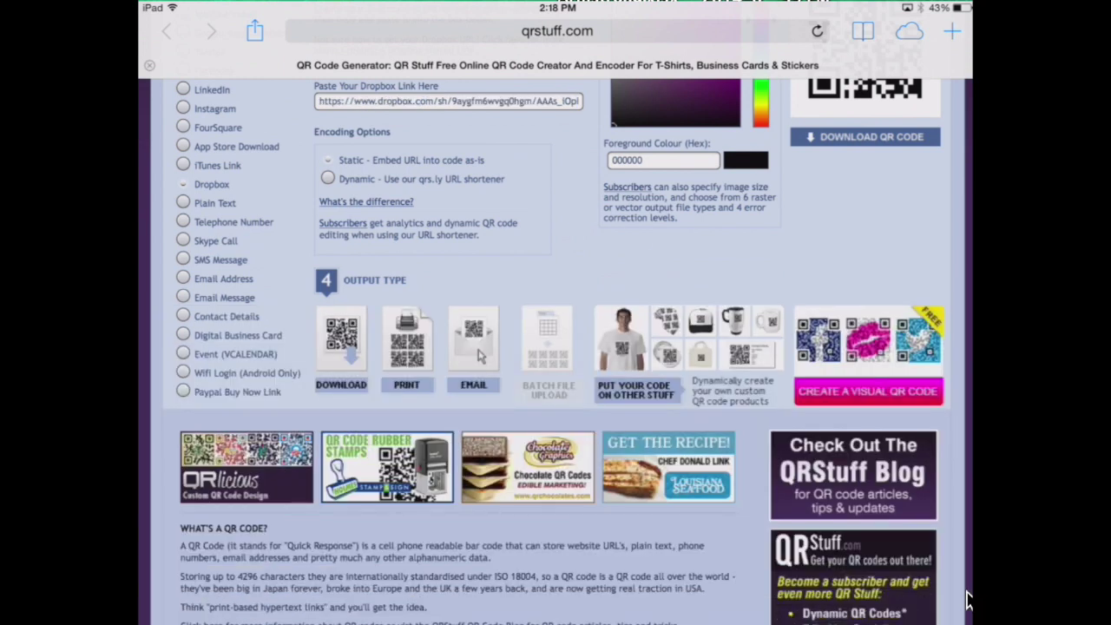
Download the 200×200 QR code image, save it to Photos, and go to the home screen.
click(866, 145)
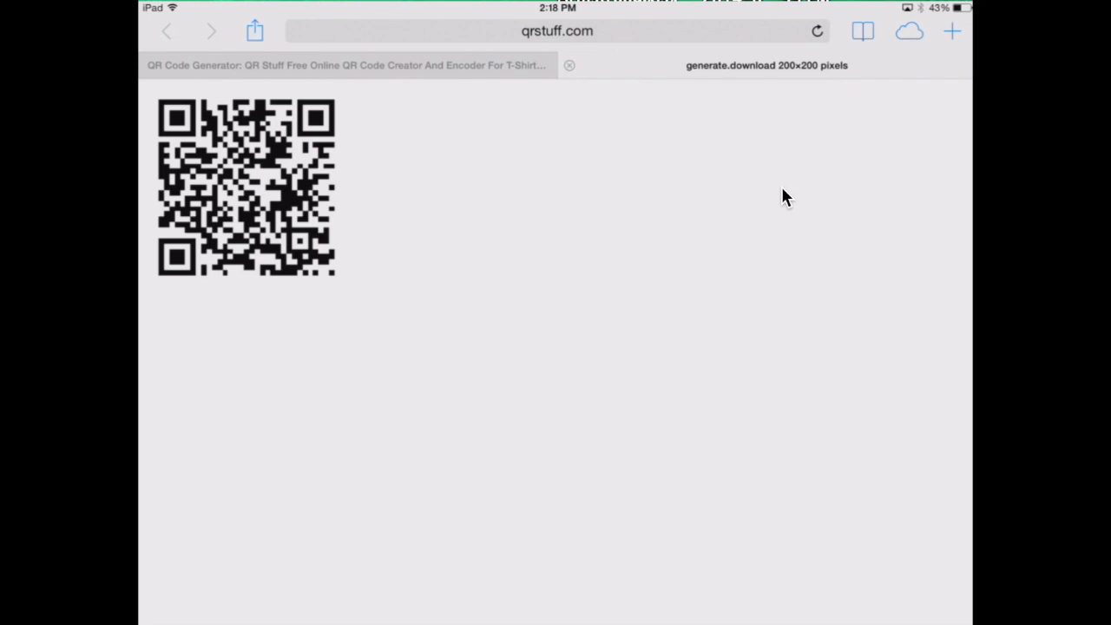
click(303, 202)
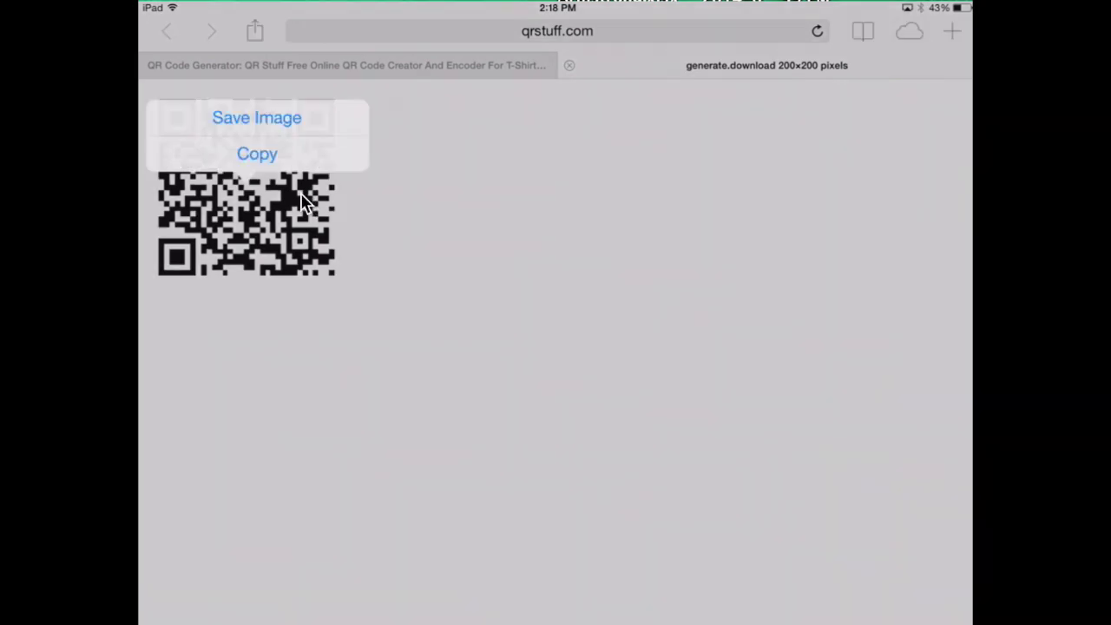
click(314, 122)
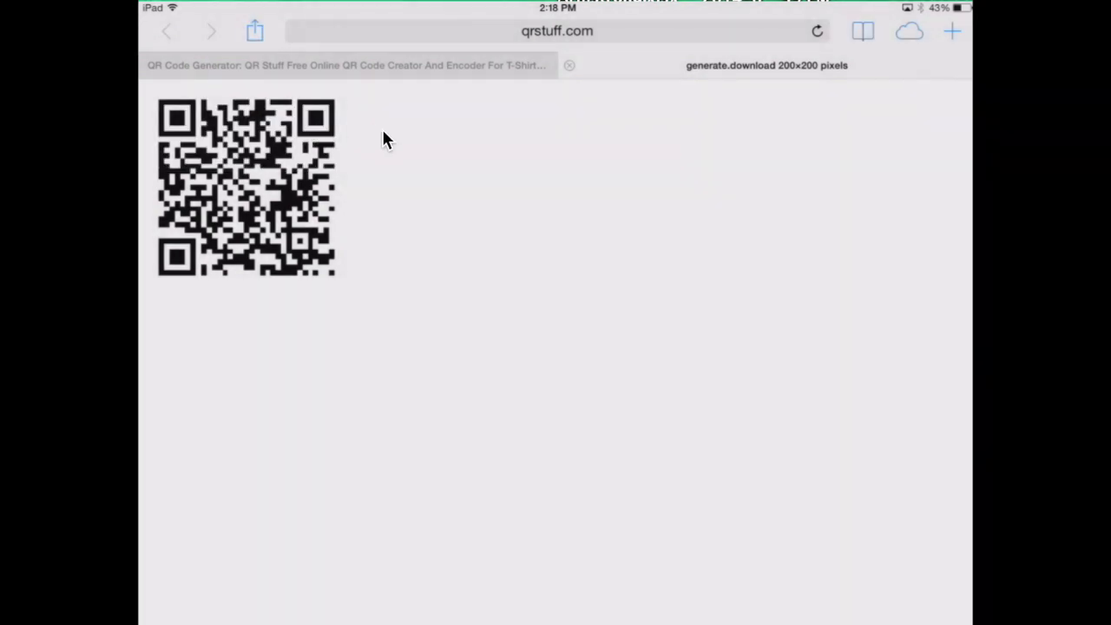
key(super+h)
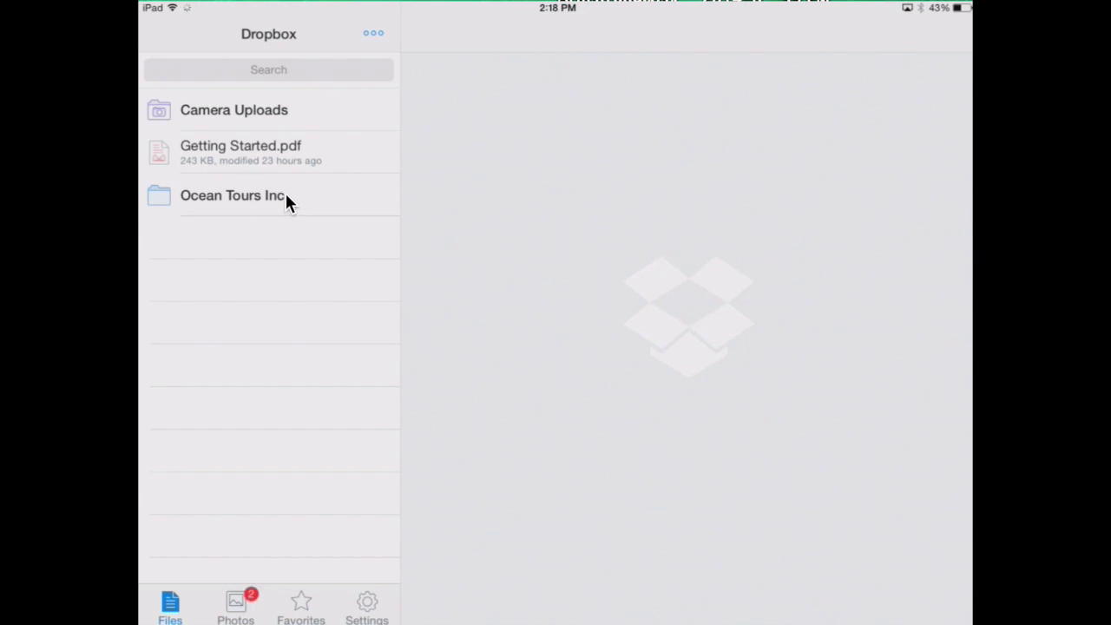
Upload the latest QR code photo from the Camera Roll into Ocean Tours Inc.
click(295, 198)
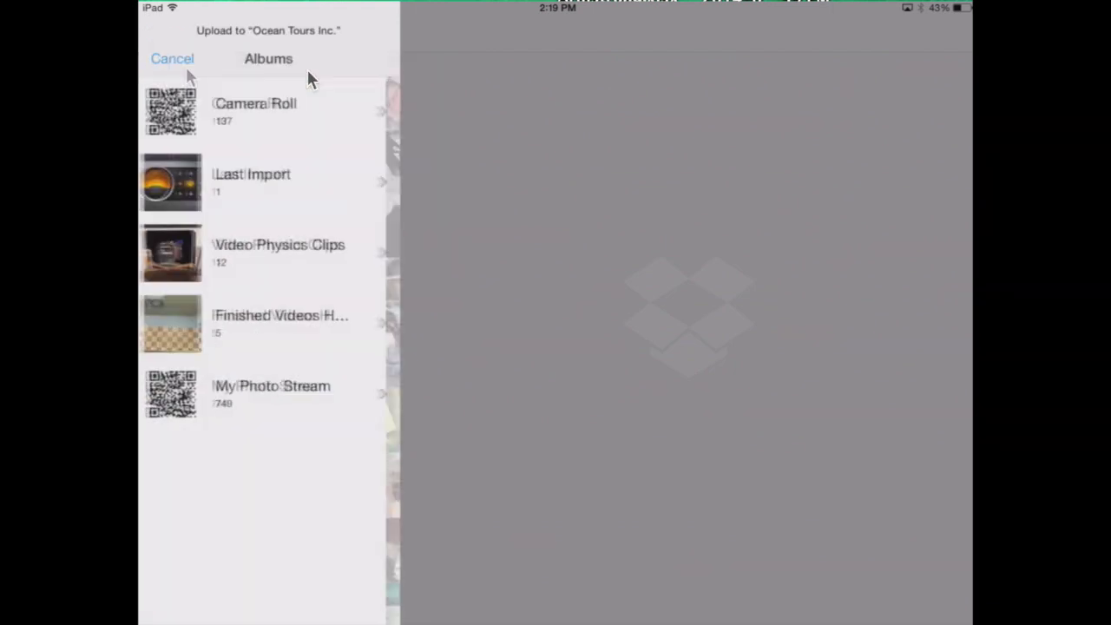
click(323, 119)
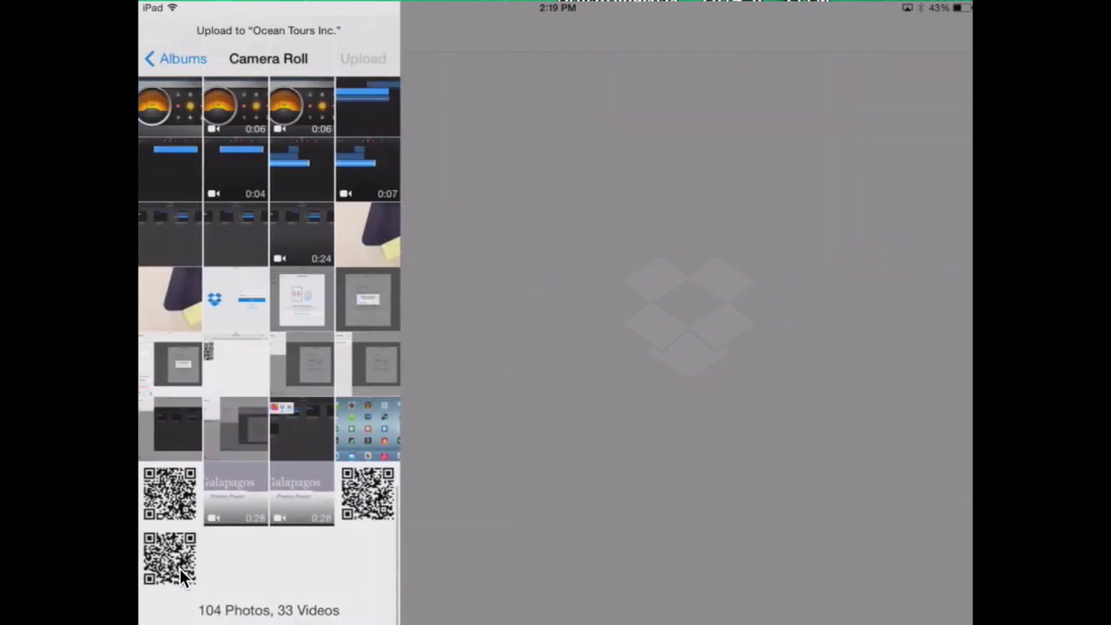
click(182, 577)
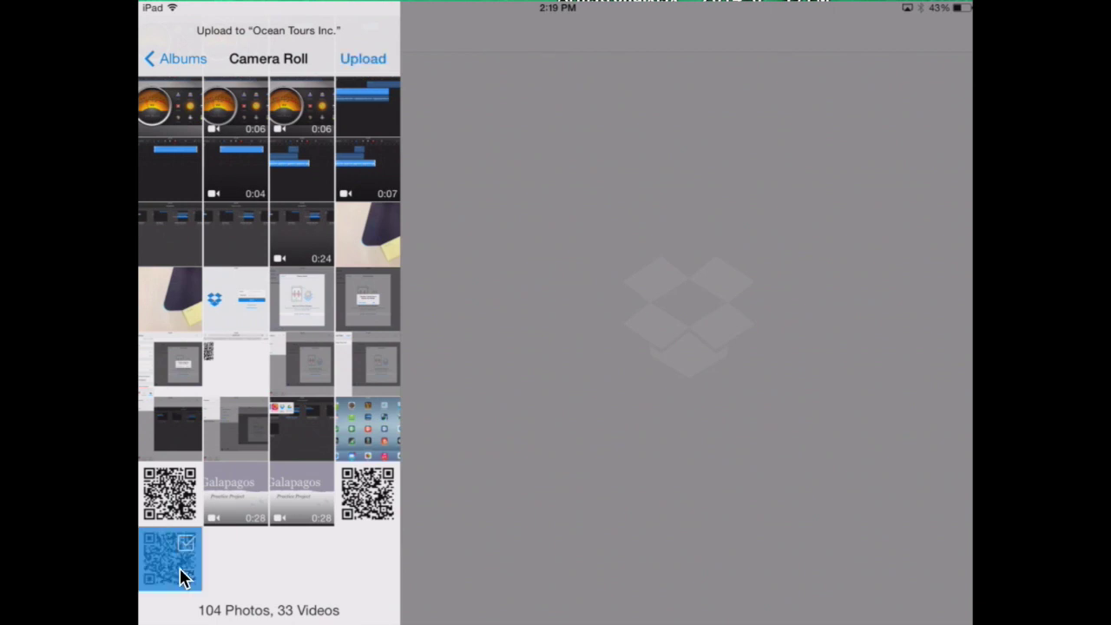
click(380, 57)
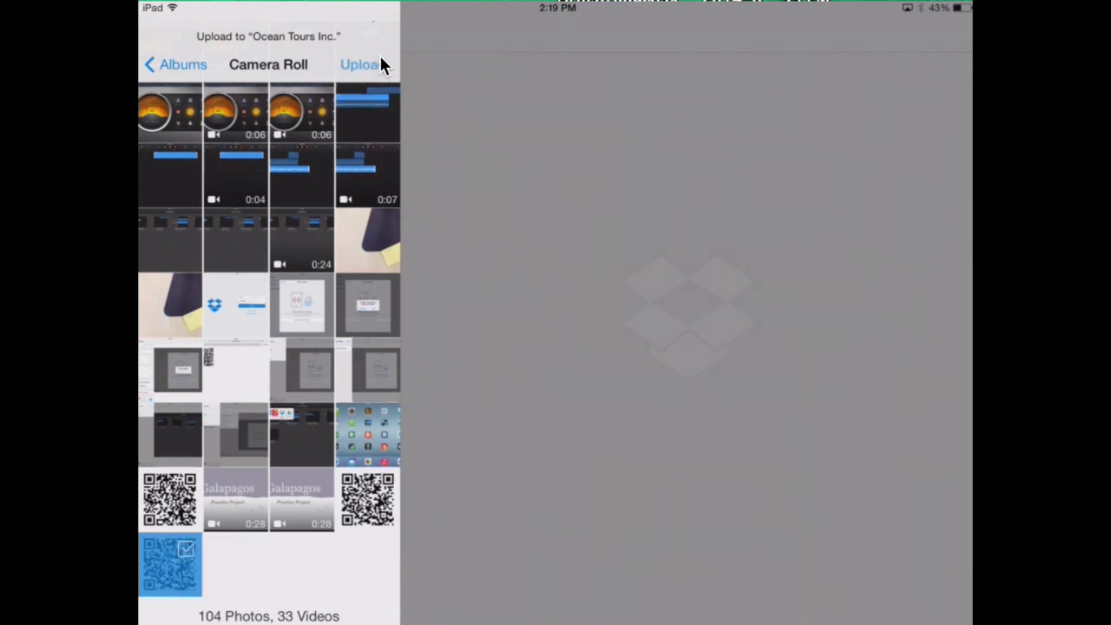